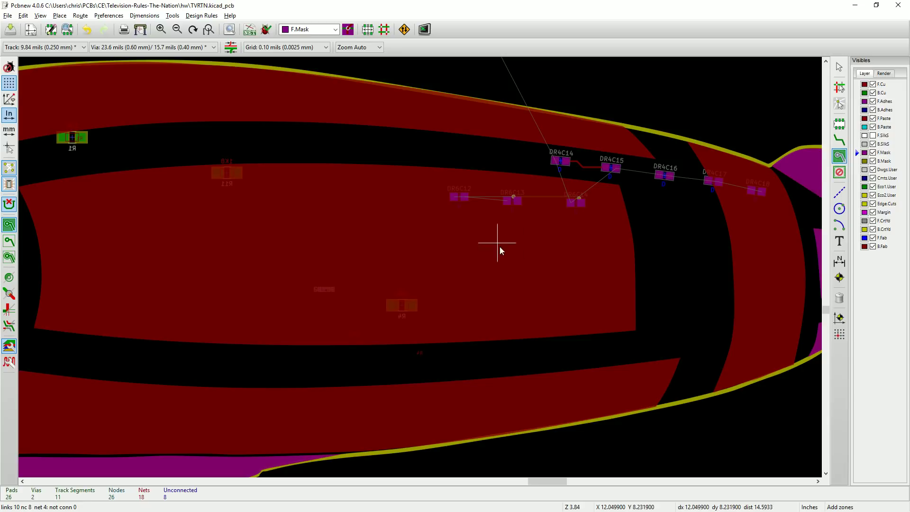
Step: Make F.Cu the active layer and start a copper zone there on net /RX0 with the existing zone settings
key(Escape)
click(309, 29)
click(302, 38)
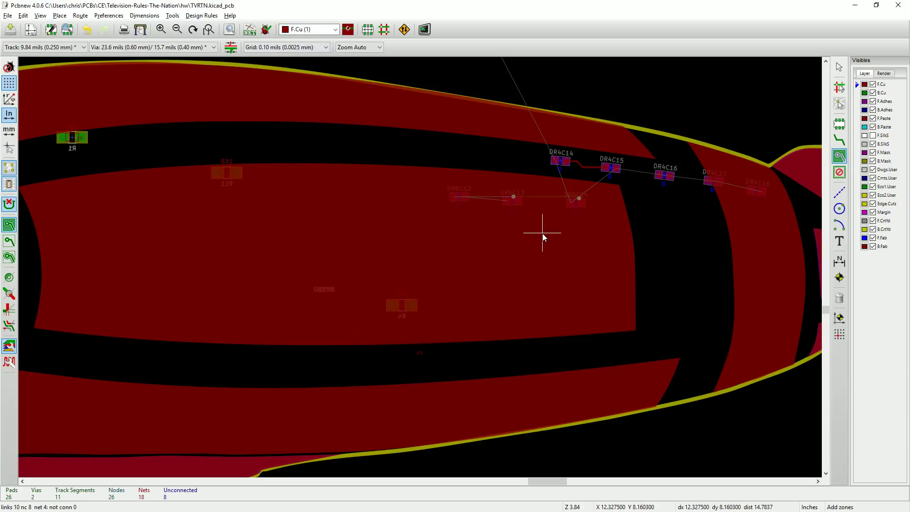
click(595, 233)
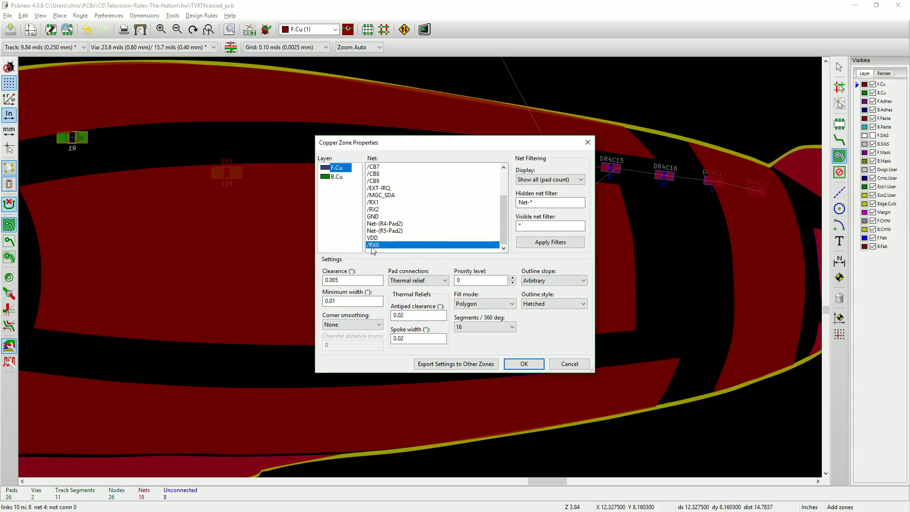
click(525, 364)
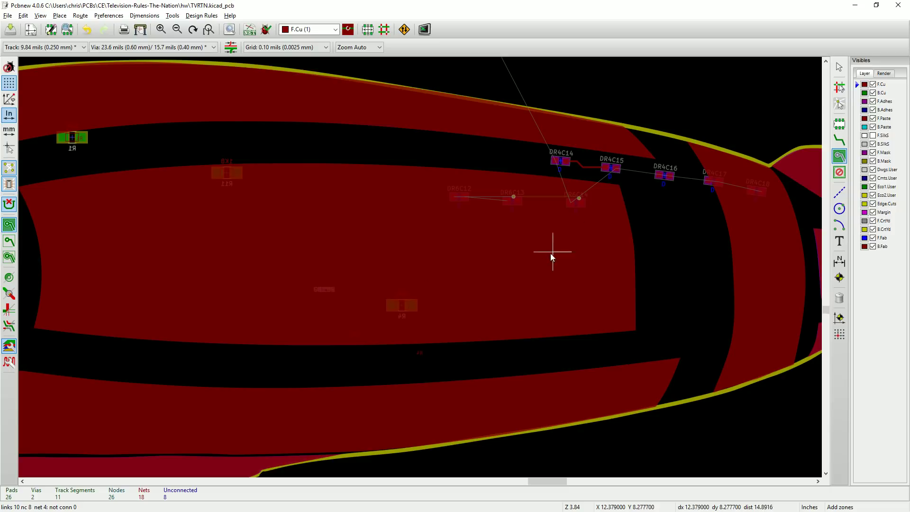
Step: Draw a roughly triangular dummy zone outline across the tail end of the central copper shape, extending into the adjacent gap
scroll(552, 256, up, 1)
scroll(398, 297, up, 1)
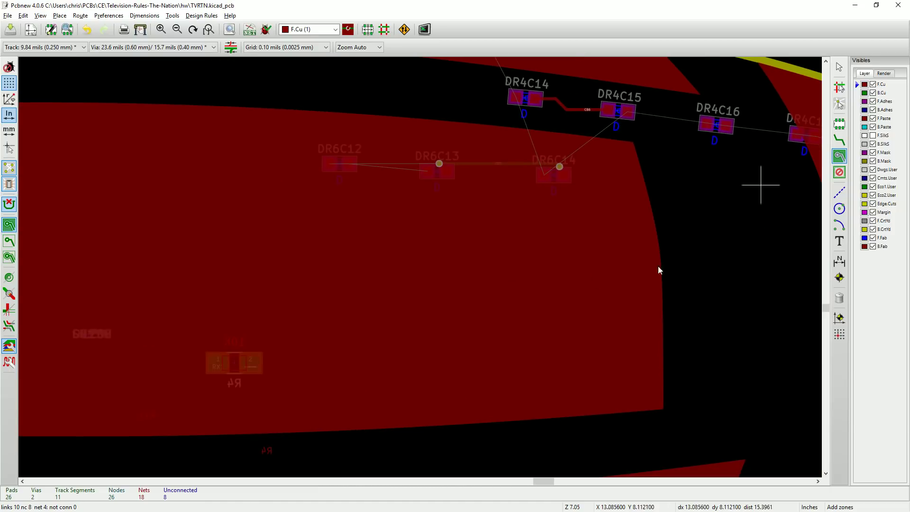
click(708, 226)
key(Escape)
click(525, 281)
click(569, 344)
drag(726, 293, 771, 275)
click(682, 268)
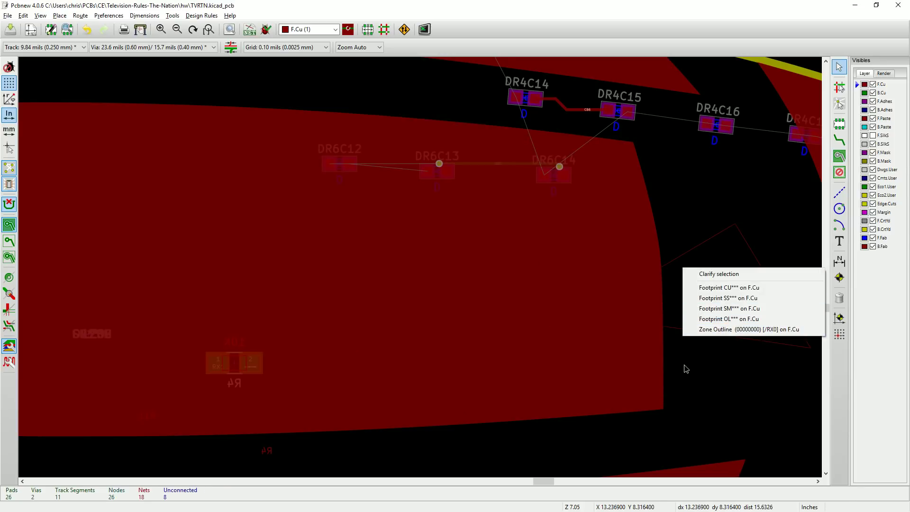
key(Escape)
scroll(424, 271, down, 3)
scroll(467, 256, up, 5)
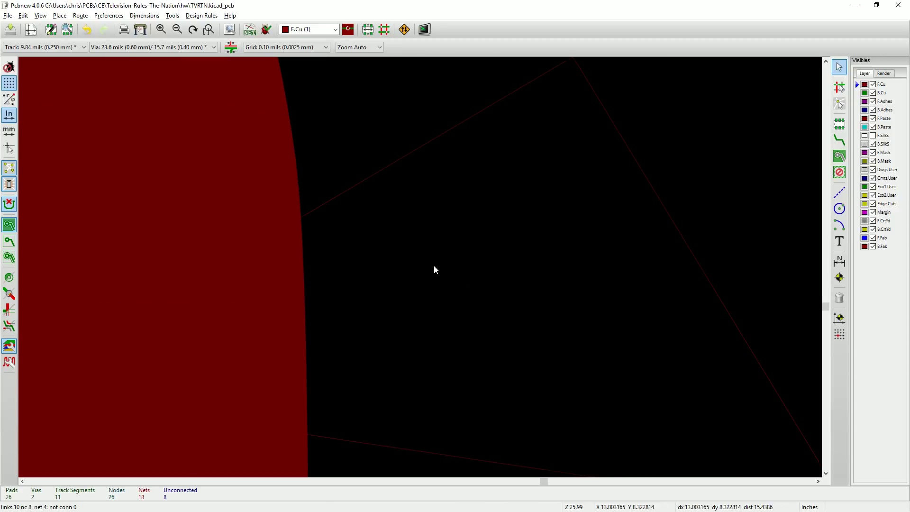
scroll(425, 271, down, 3)
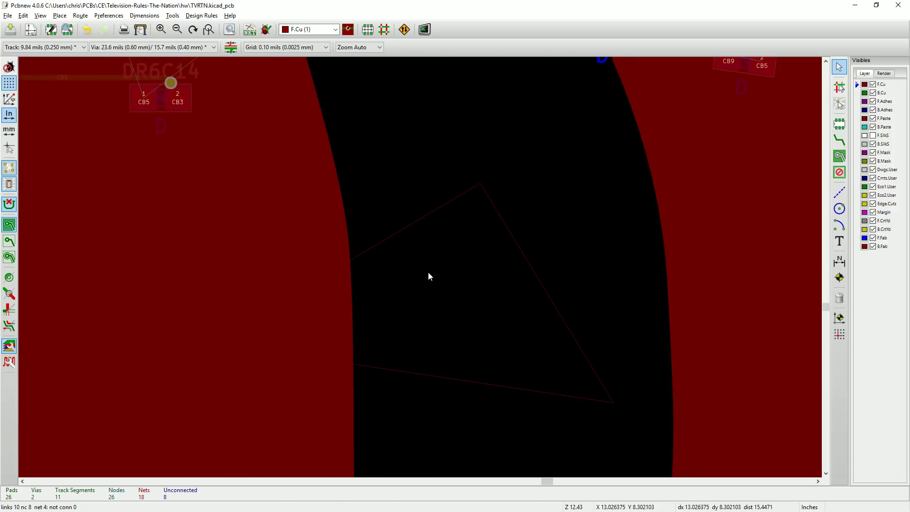
scroll(425, 277, down, 3)
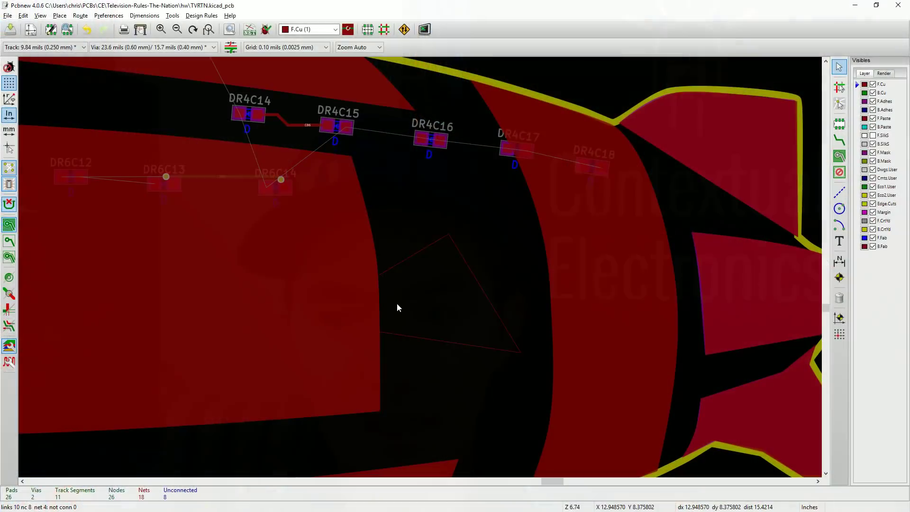
scroll(391, 253, down, 2)
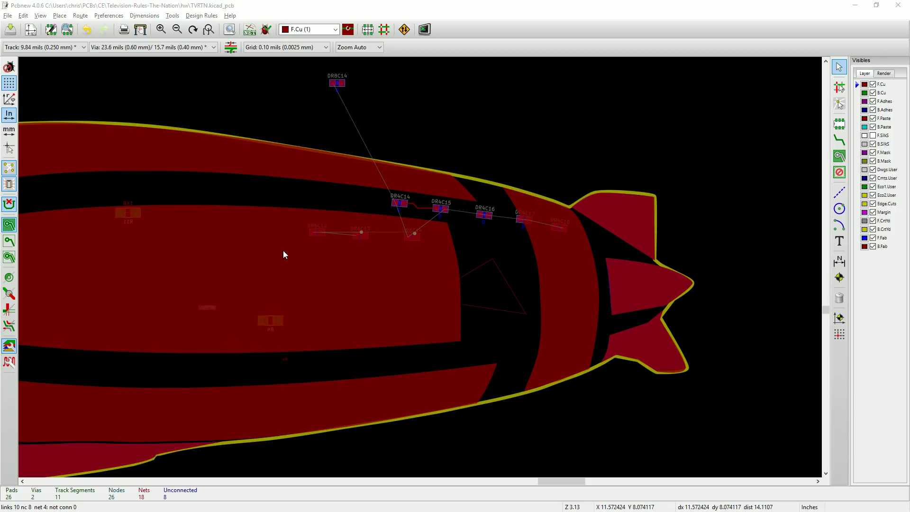
Step: Switch to Sublime Text and examine the F.Cu layer entries in the header of LZ_CU.kicad_mod
key(alt+Tab)
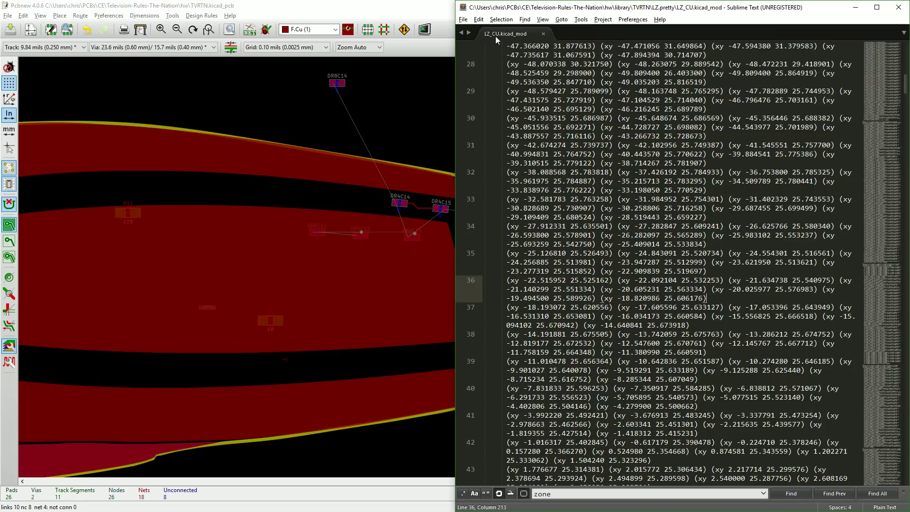
scroll(684, 264, up, 15)
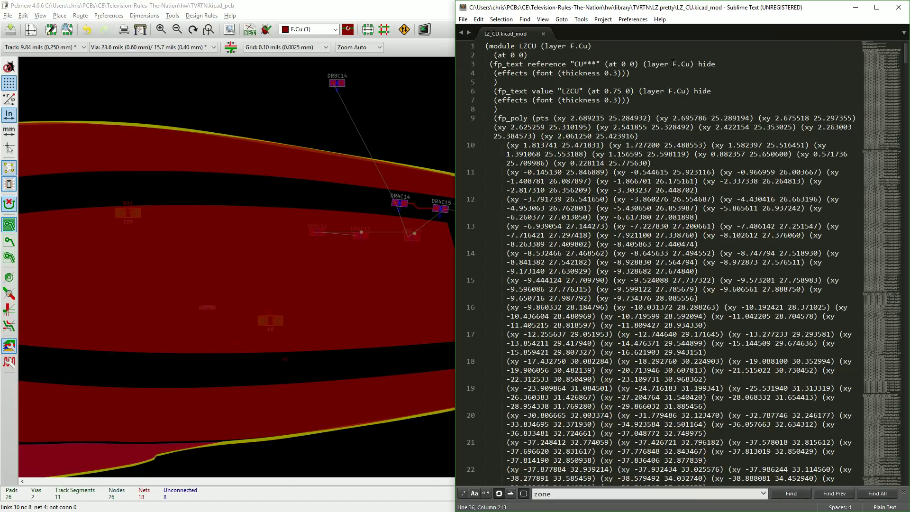
drag(674, 63, 691, 63)
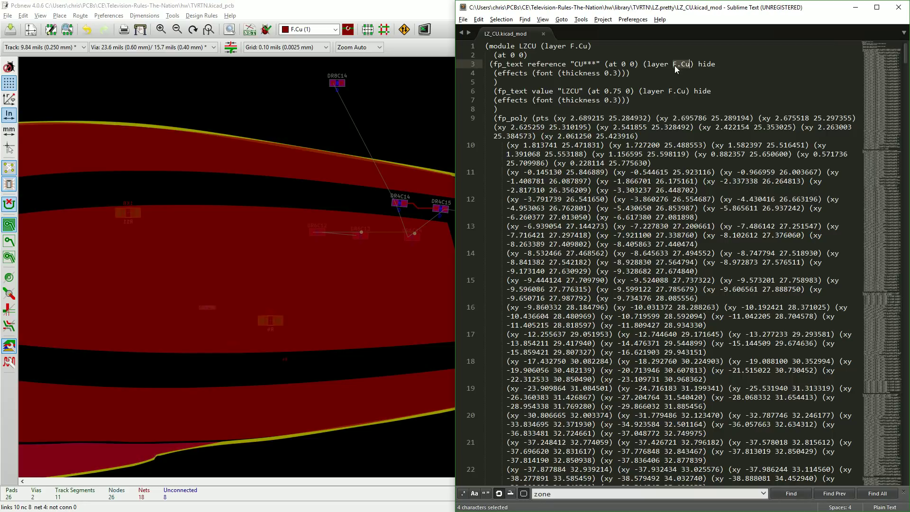
drag(668, 94, 686, 95)
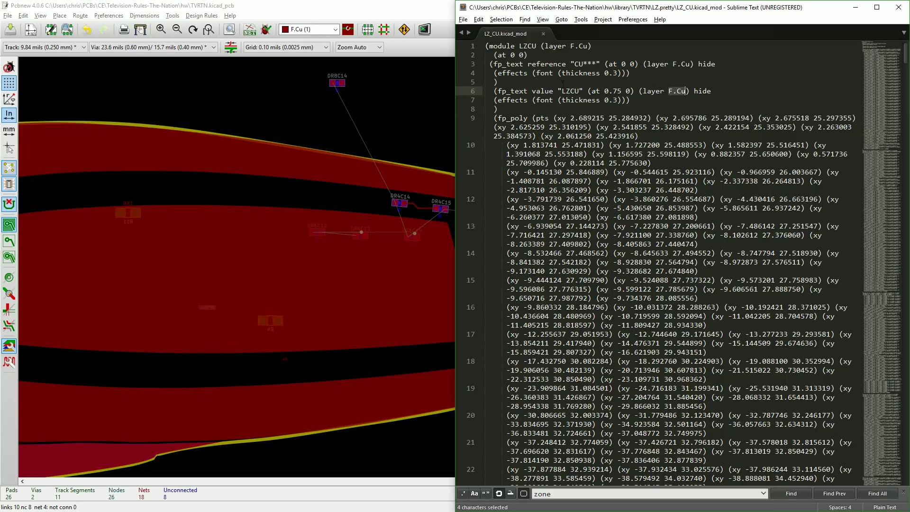
Step: Examine the fp_poly coordinate blocks in LZ_CU.kicad_mod alongside the copper shapes on the board
scroll(654, 266, down, 20)
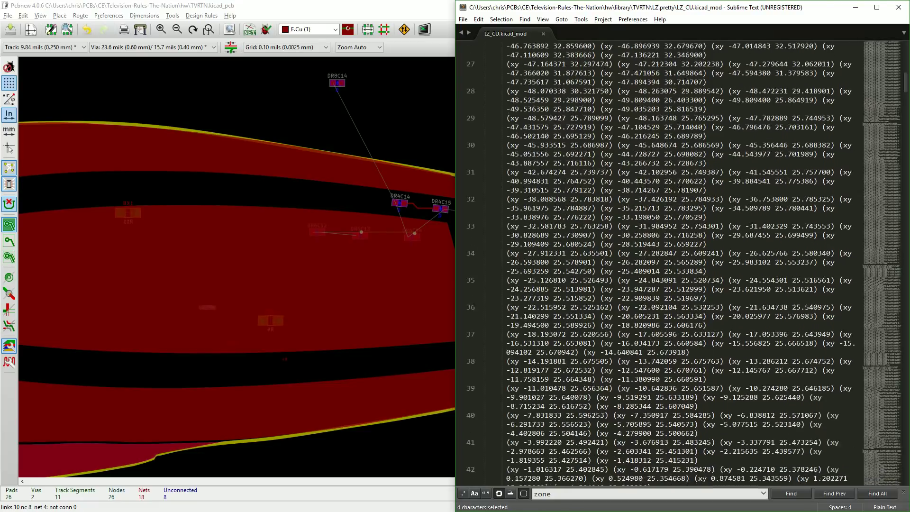
scroll(688, 192, down, 5)
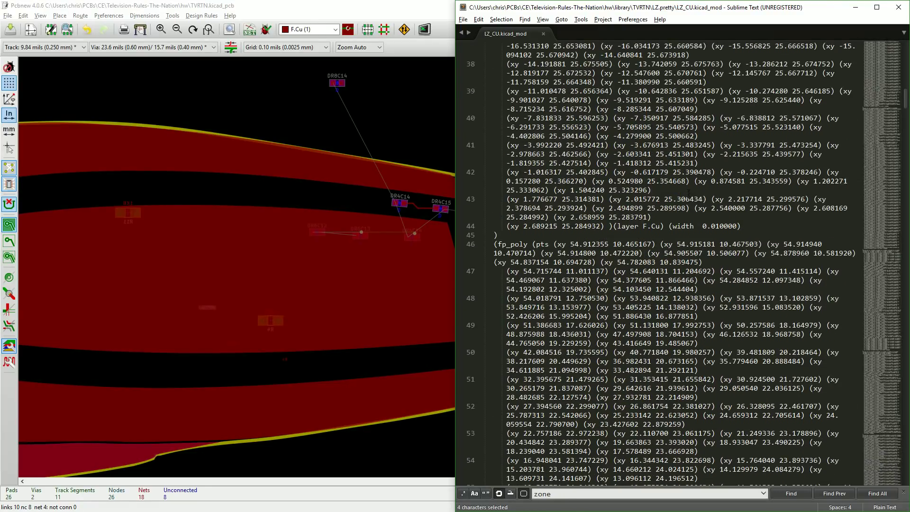
scroll(689, 192, down, 5)
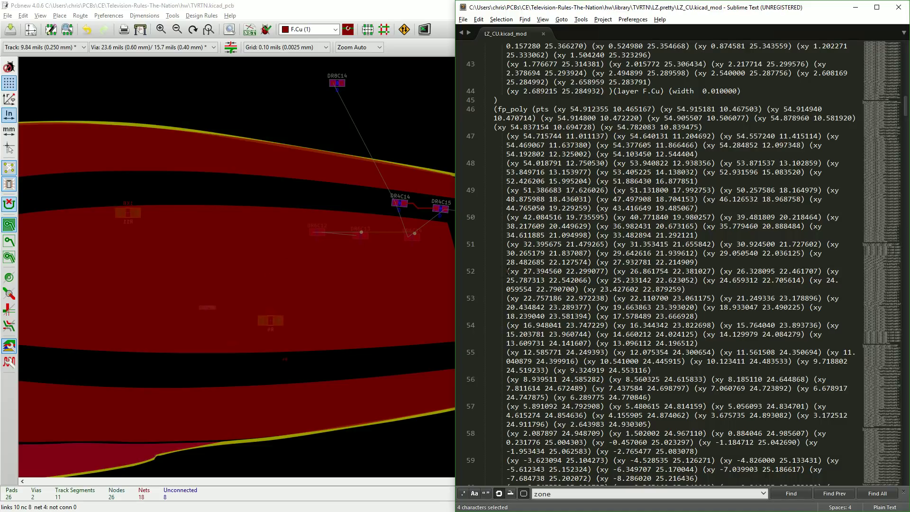
scroll(683, 263, up, 20)
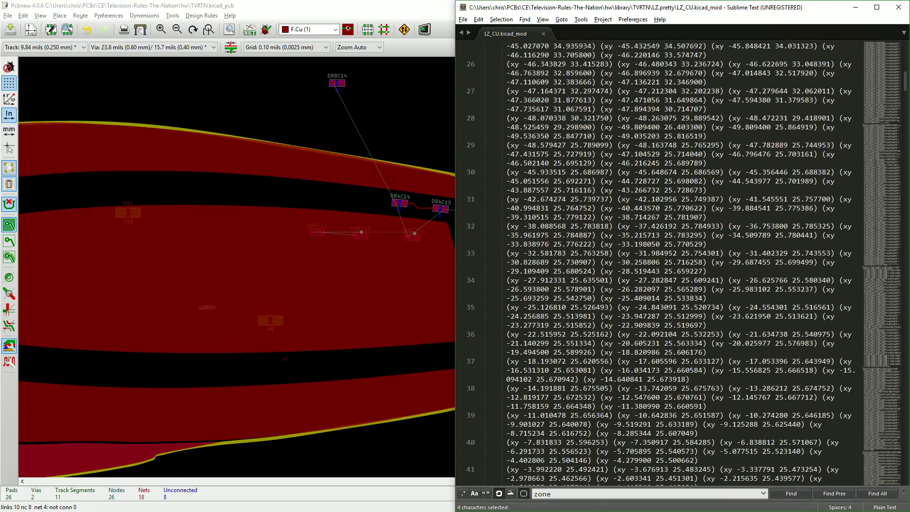
scroll(682, 264, up, 10)
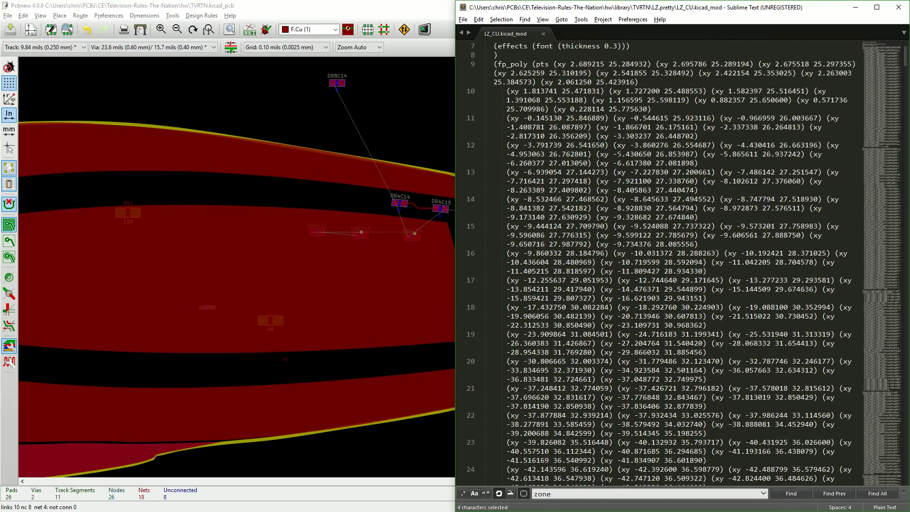
scroll(606, 229, down, 20)
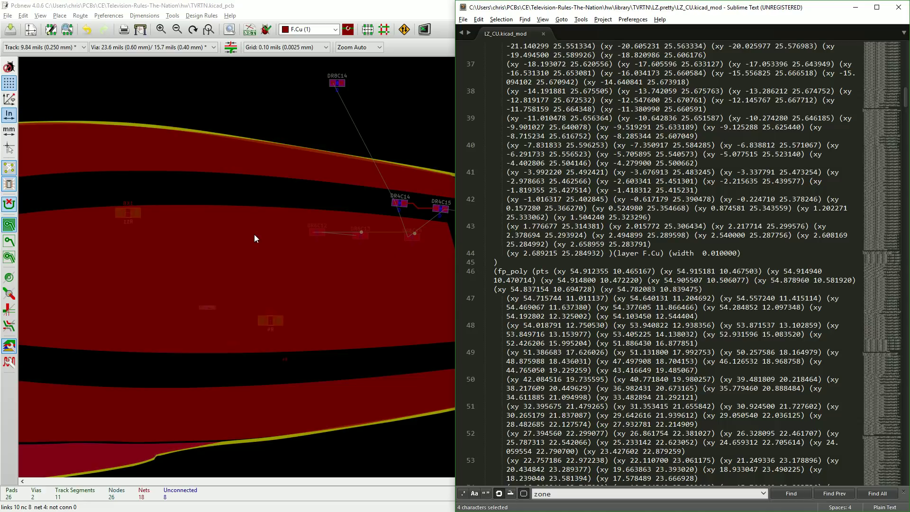
scroll(593, 259, up, 20)
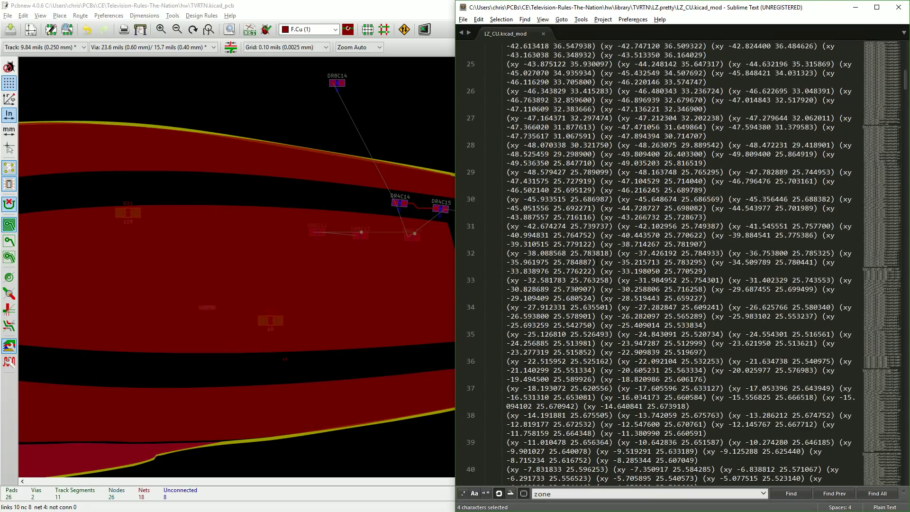
scroll(425, 269, down, 3)
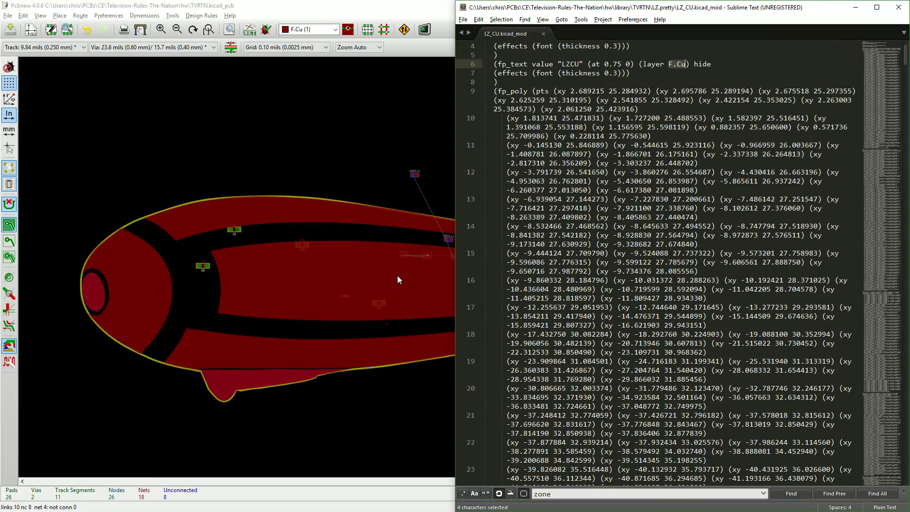
scroll(311, 279, up, 1)
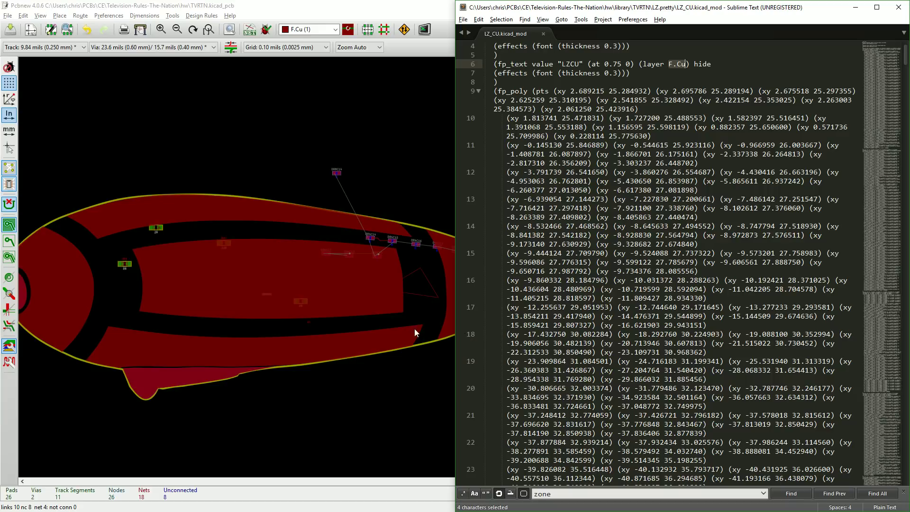
Step: Save and close the board layout, and open its TVRTN.kicad_pcb file from the hw folder in Sublime Text
click(10, 35)
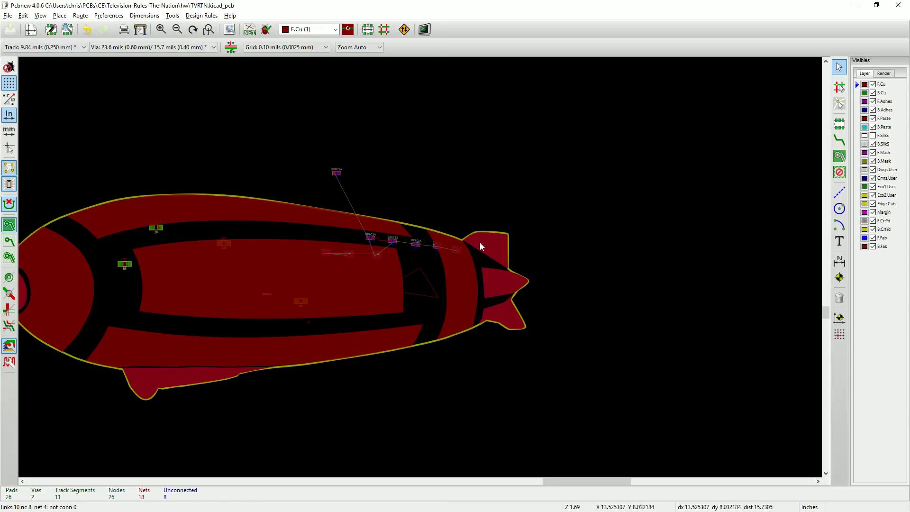
click(899, 7)
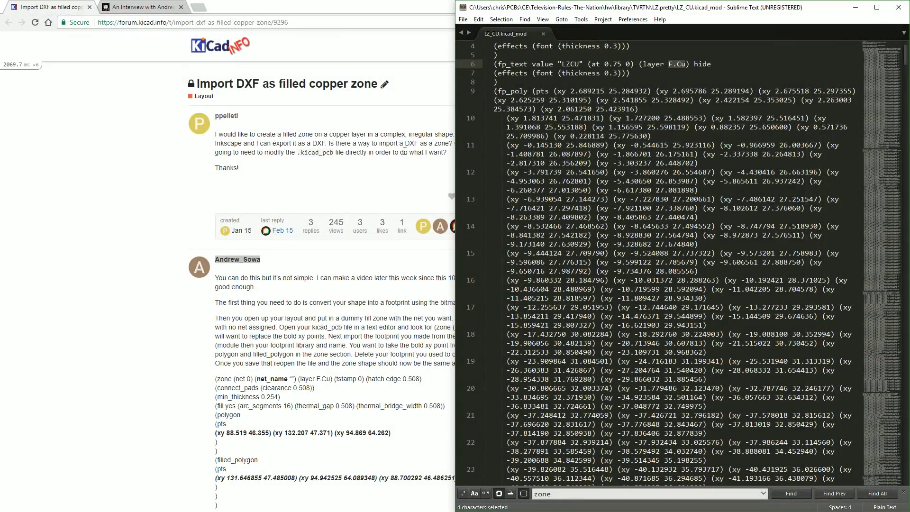
key(alt+Tab)
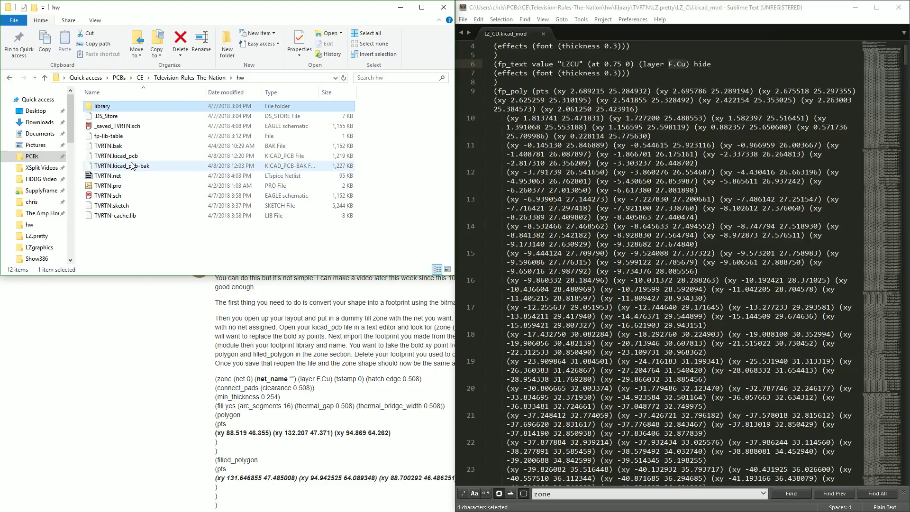
drag(125, 159, 620, 159)
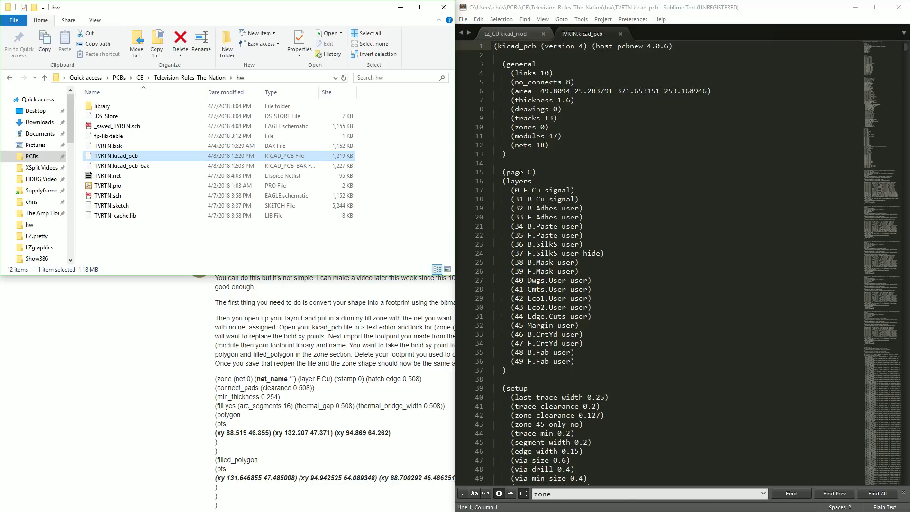
Step: Search TVRTN.kicad_pcb for "zone" to locate the dummy zone's definition
scroll(678, 264, down, 20)
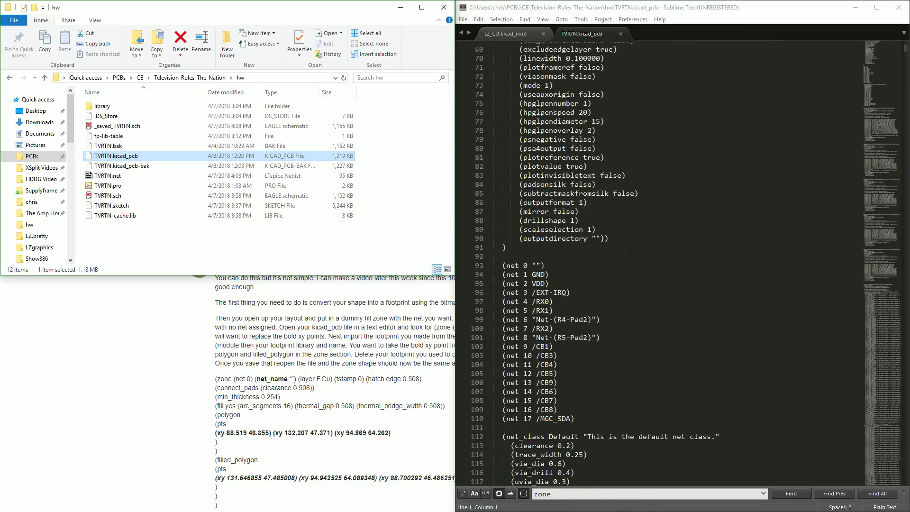
scroll(813, 107, down, 5)
key(ctrl+f)
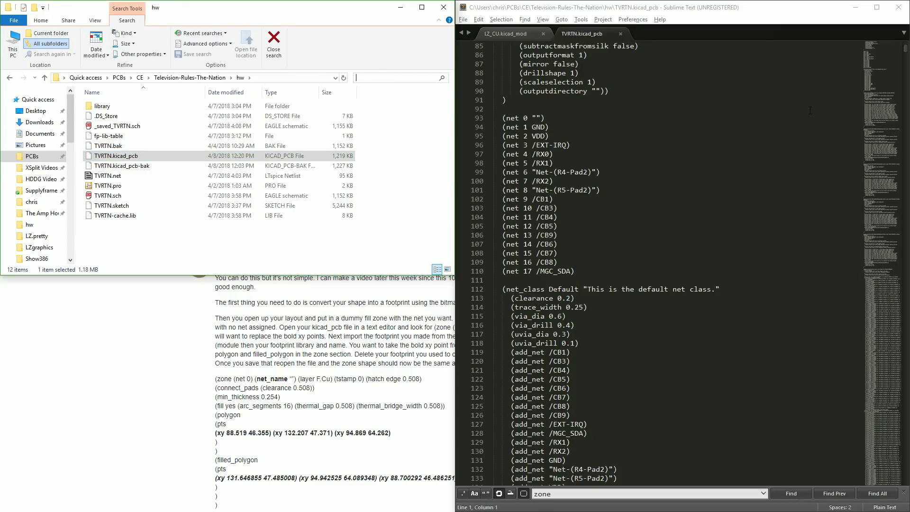
click(738, 101)
key(ctrl+f)
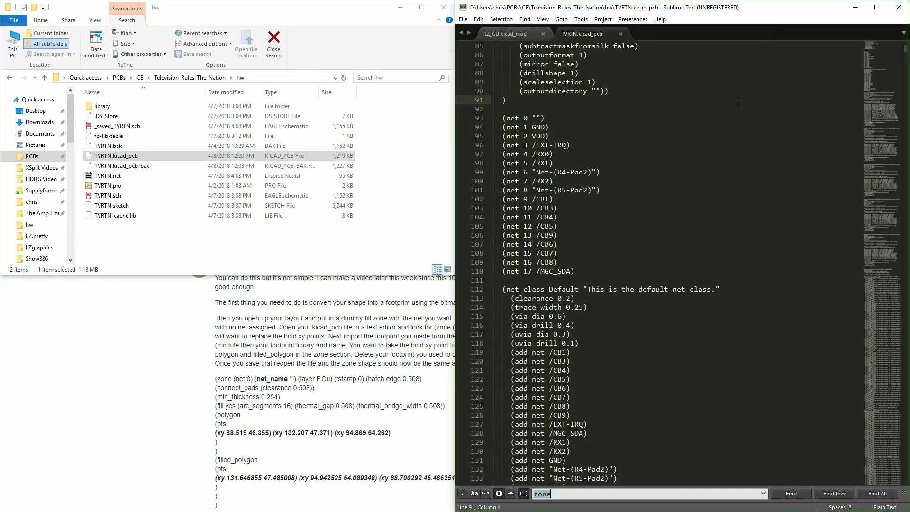
key(Return)
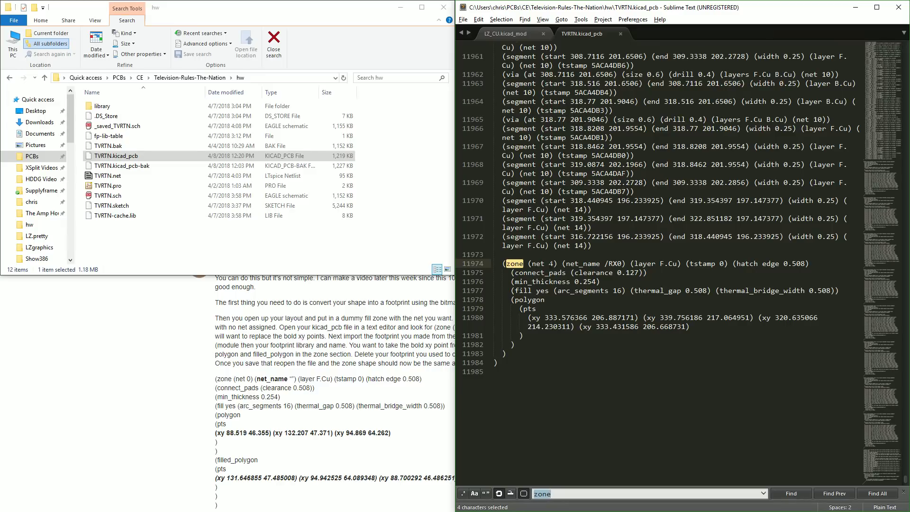
Step: Examine the zone entry's keyword, its /RX0 net name and the xy points of its polygon
double_click(515, 265)
double_click(615, 266)
drag(528, 317, 695, 328)
Step: Copy all xy points of the last fp_poly block in LZ_CU.kicad_mod, starting at (xy -26.940603 -34.901287)
click(516, 33)
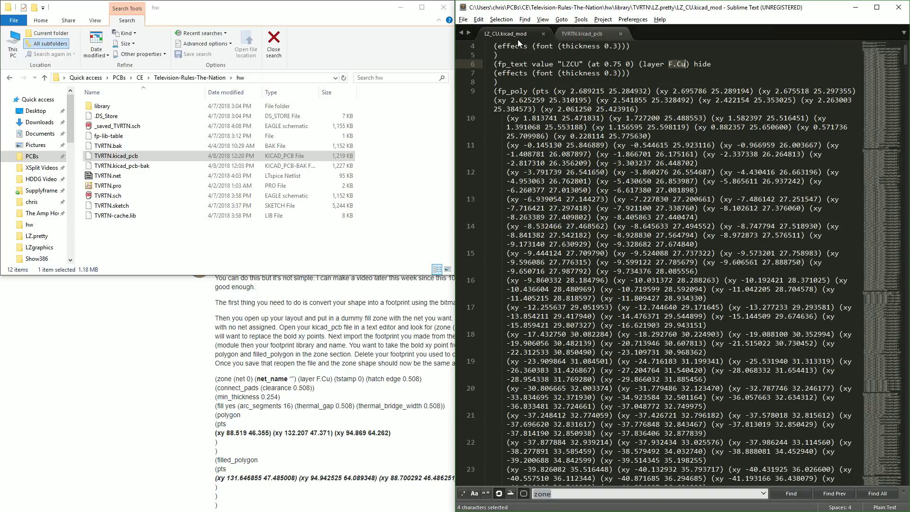
scroll(678, 263, down, 20)
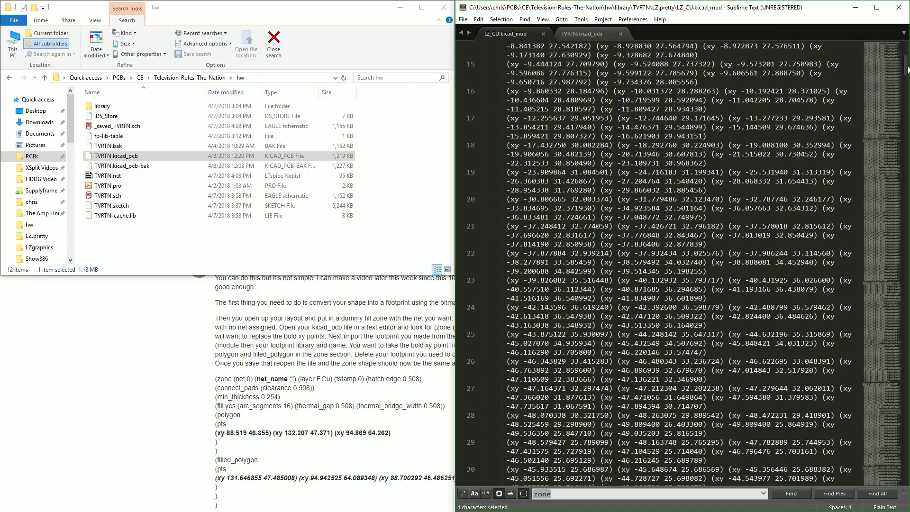
scroll(678, 263, down, 20)
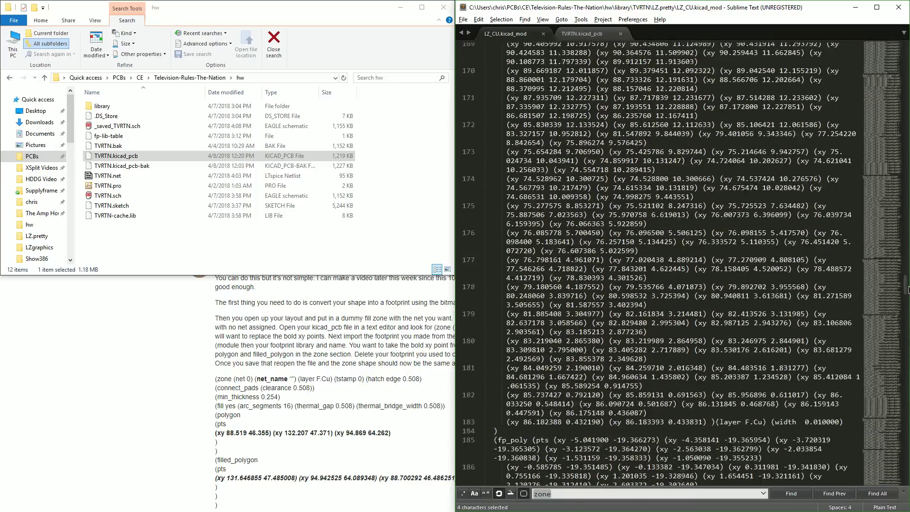
scroll(678, 263, down, 20)
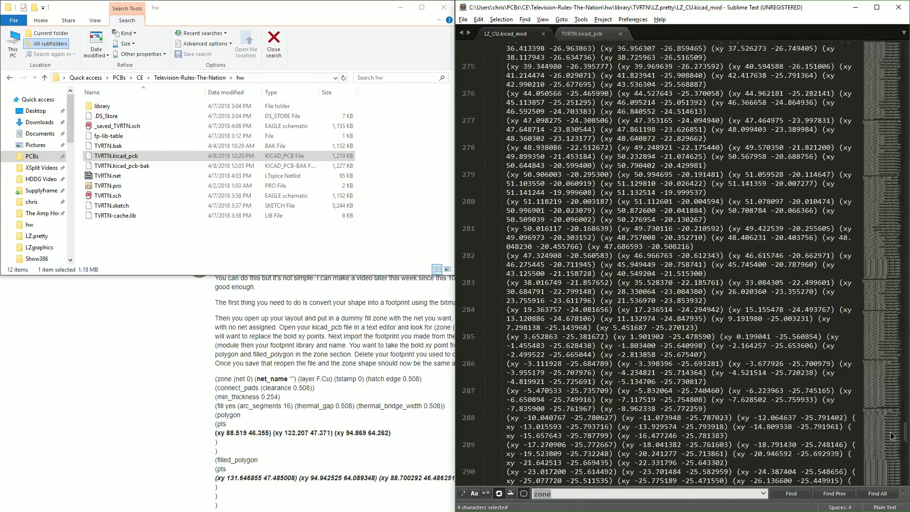
scroll(678, 263, up, 2)
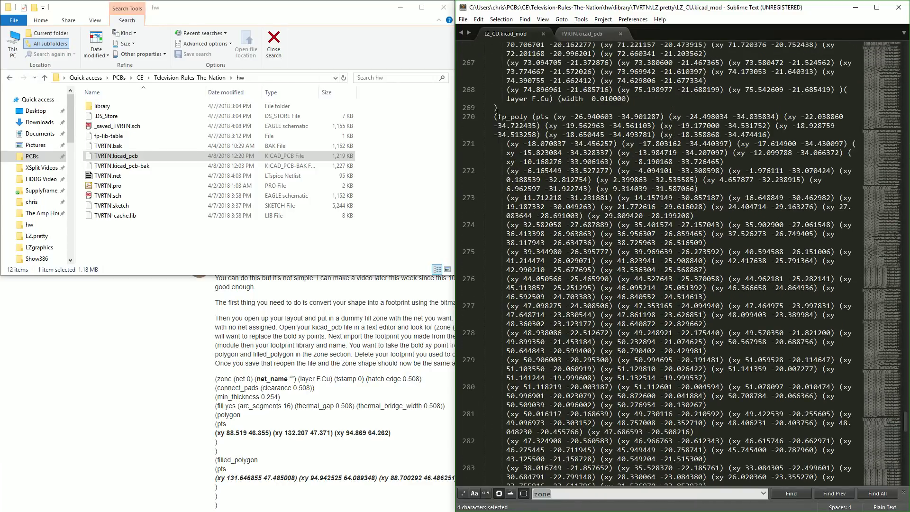
drag(555, 116, 620, 445)
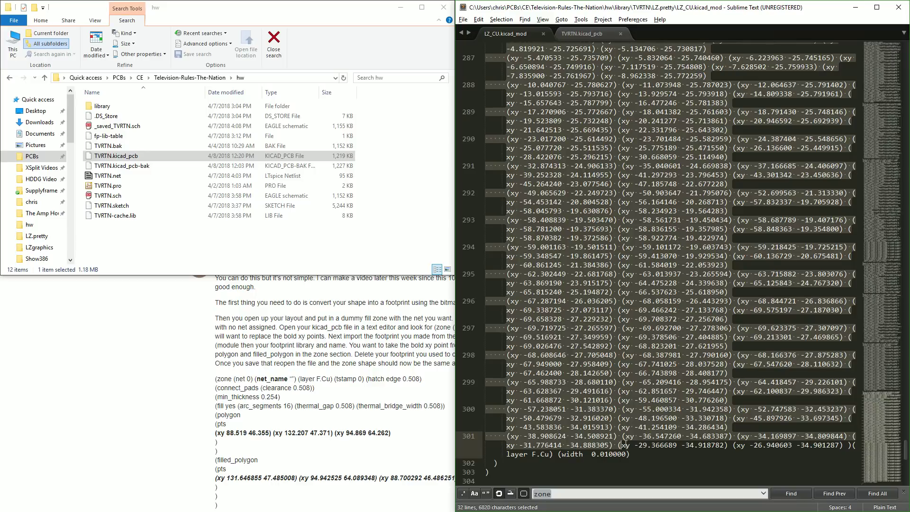
drag(817, 440, 848, 452)
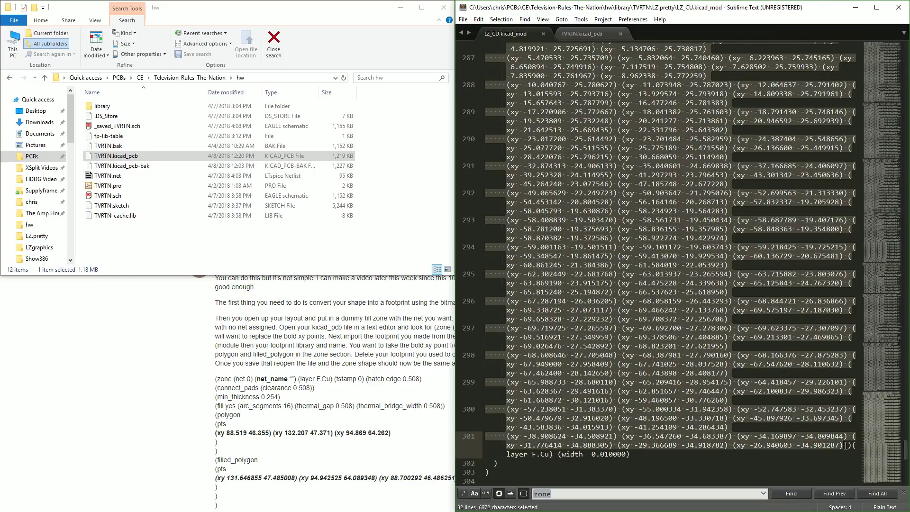
key(ctrl+c)
Step: Replace the dummy /RX0 zone's polygon points in TVRTN.kicad_pcb with the copied coordinates, and save and close the file
click(577, 36)
key(ctrl+v)
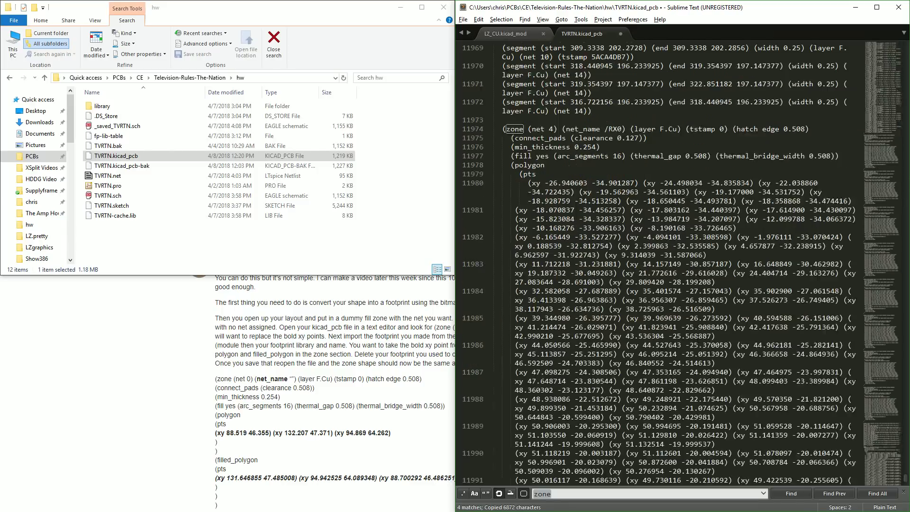
scroll(687, 228, down, 10)
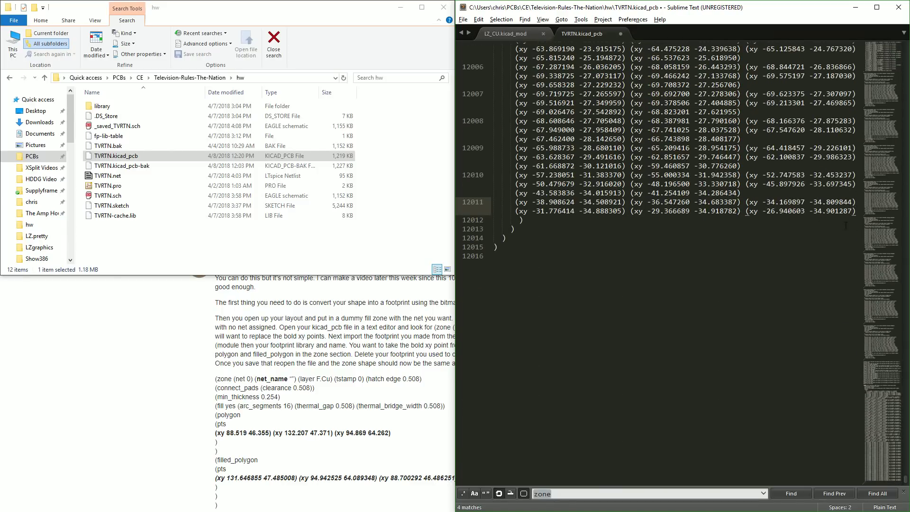
key(ctrl+s)
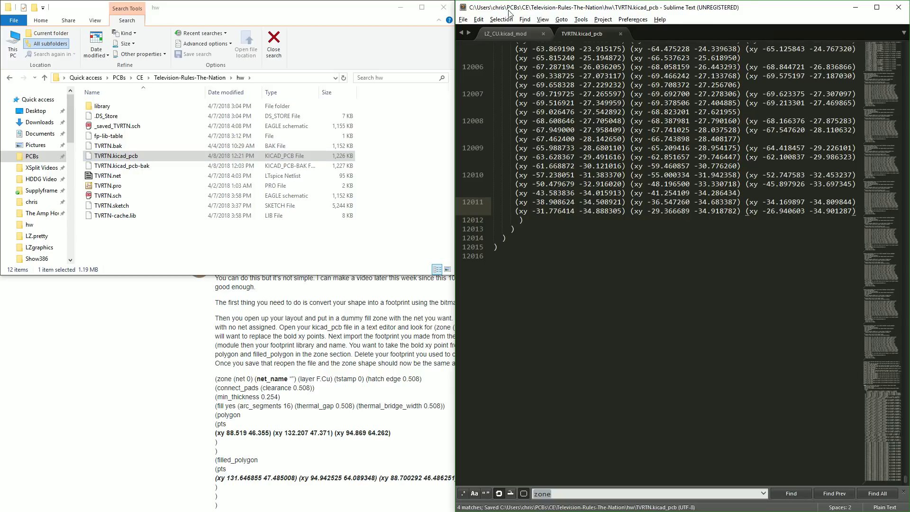
click(620, 34)
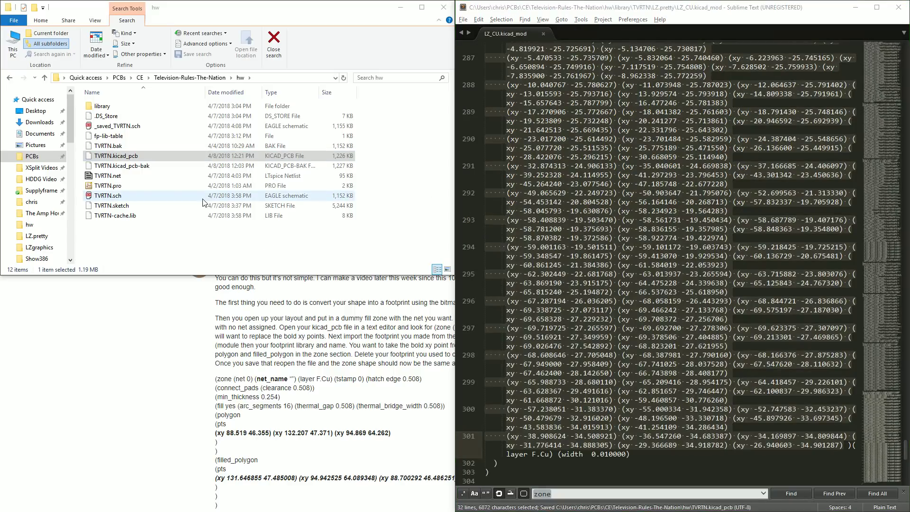
Step: Open the TVRTN.pro project in KiCad and load its board layout in Pcbnew
double_click(202, 185)
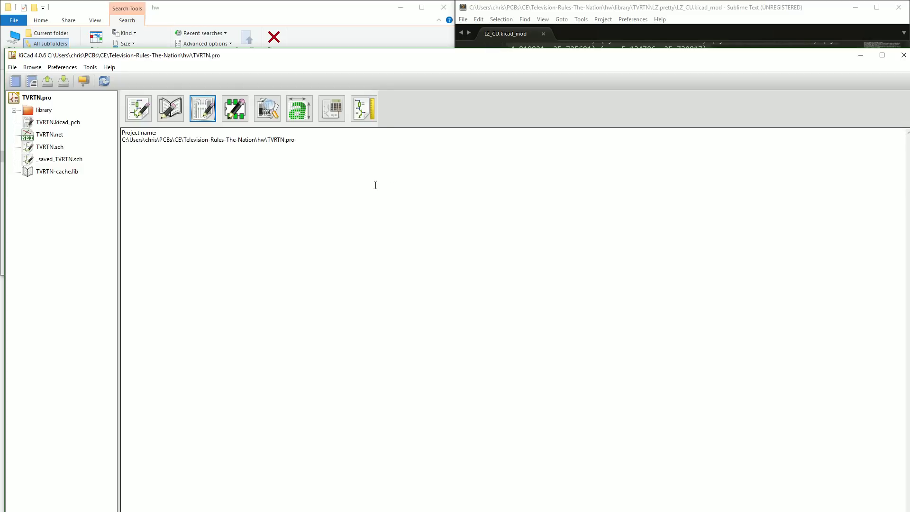
click(215, 112)
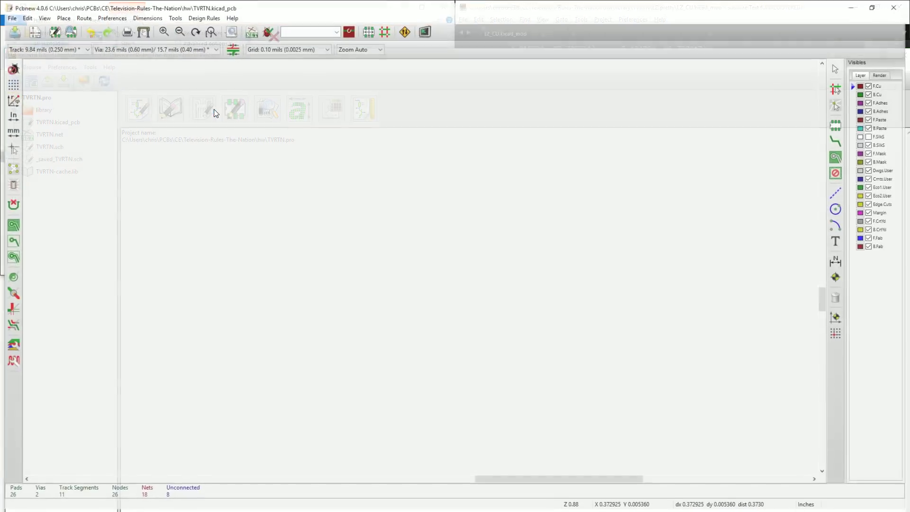
middle_drag(456, 315, 414, 262)
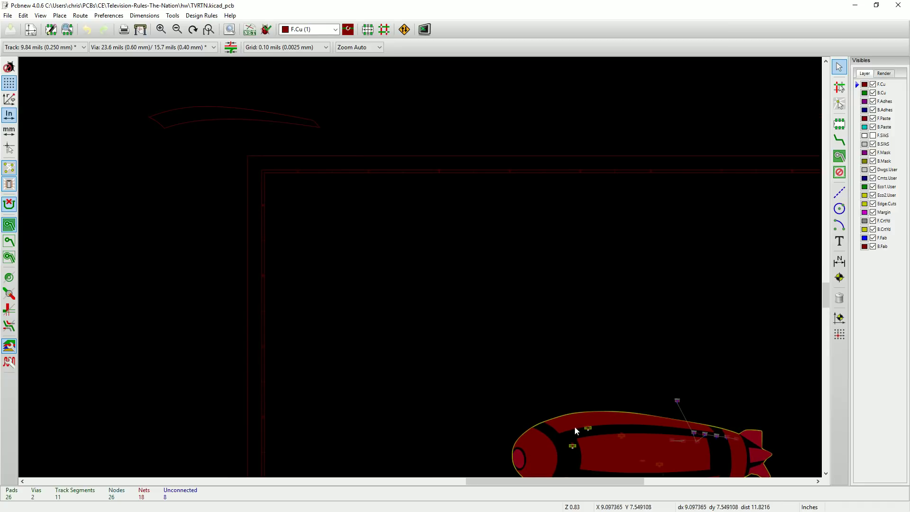
Step: Move the reshaped /RX0 zone outline from the sheet's corner onto the matching upper copper panel of the airship artwork
drag(124, 94, 394, 163)
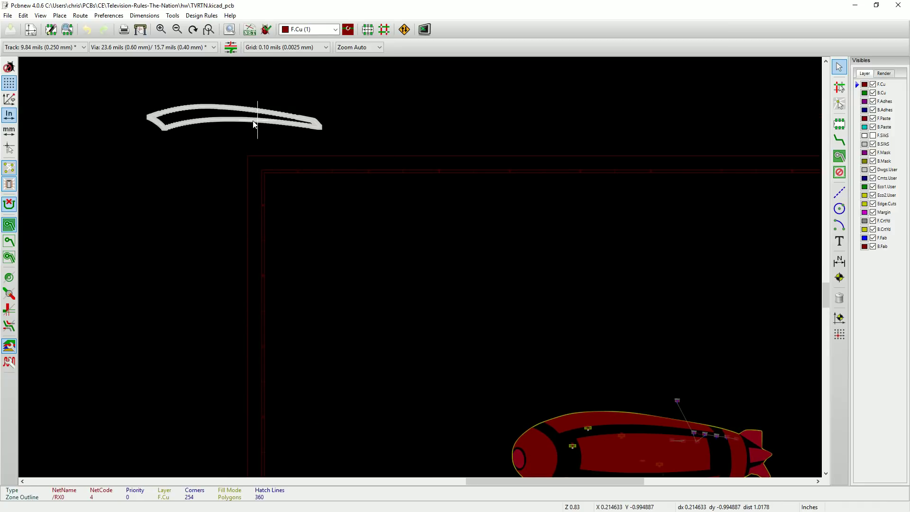
scroll(252, 124, up, 6)
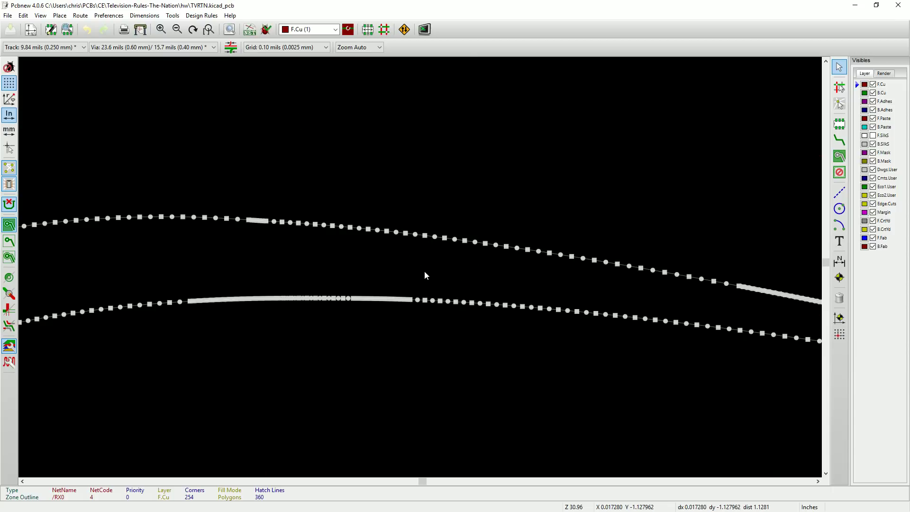
scroll(425, 272, down, 5)
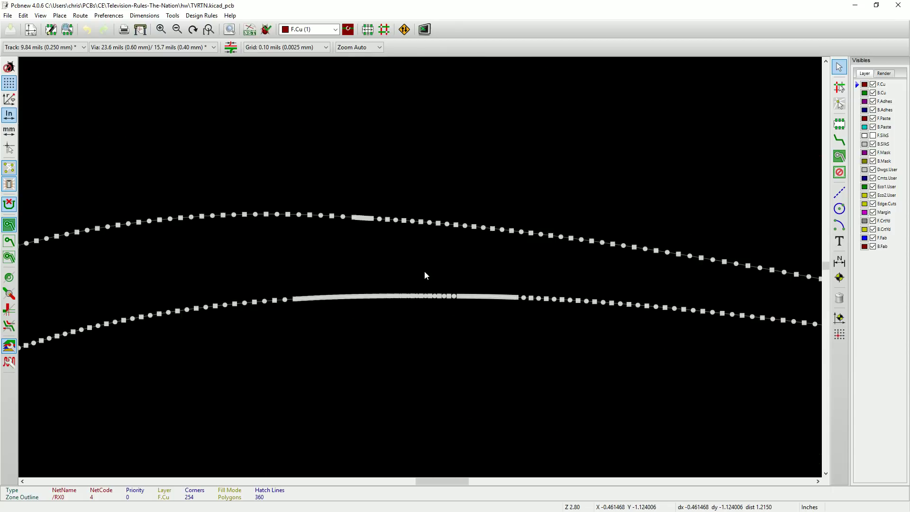
scroll(425, 305, down, 3)
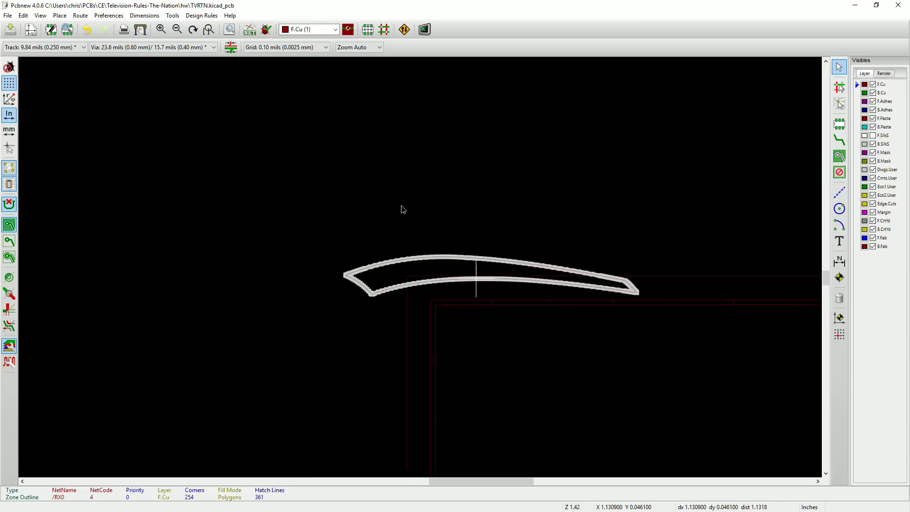
scroll(405, 218, up, 5)
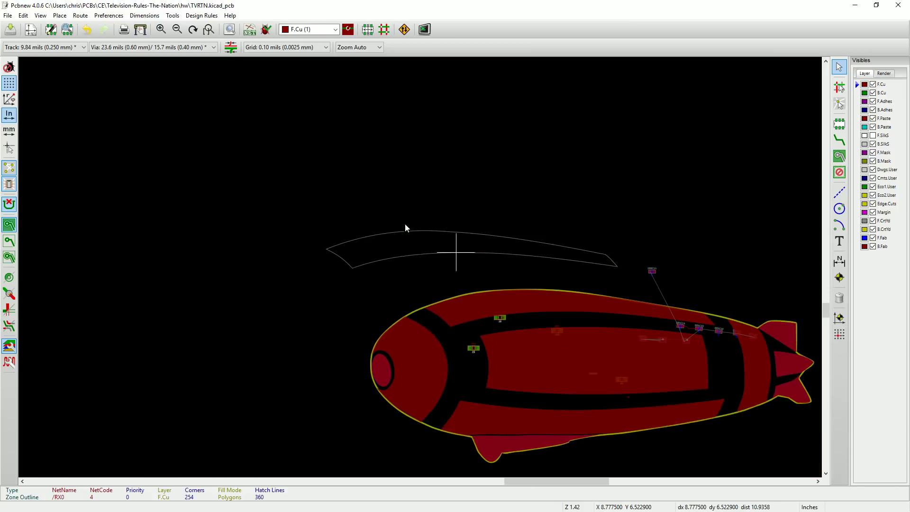
mouse_move(397, 321)
middle_down()
mouse_move(299, 249)
mouse_move(392, 246)
mouse_move(210, 230)
mouse_move(136, 237)
middle_up()
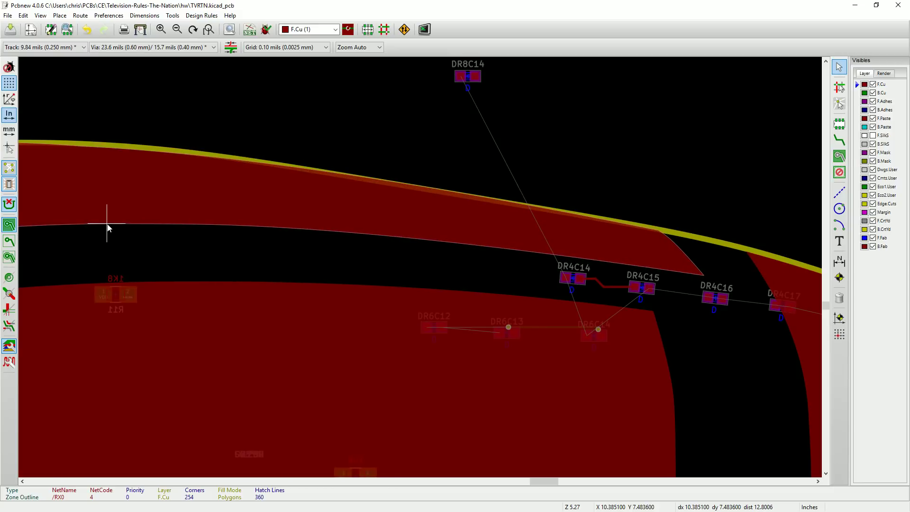
middle_drag(198, 284, 581, 254)
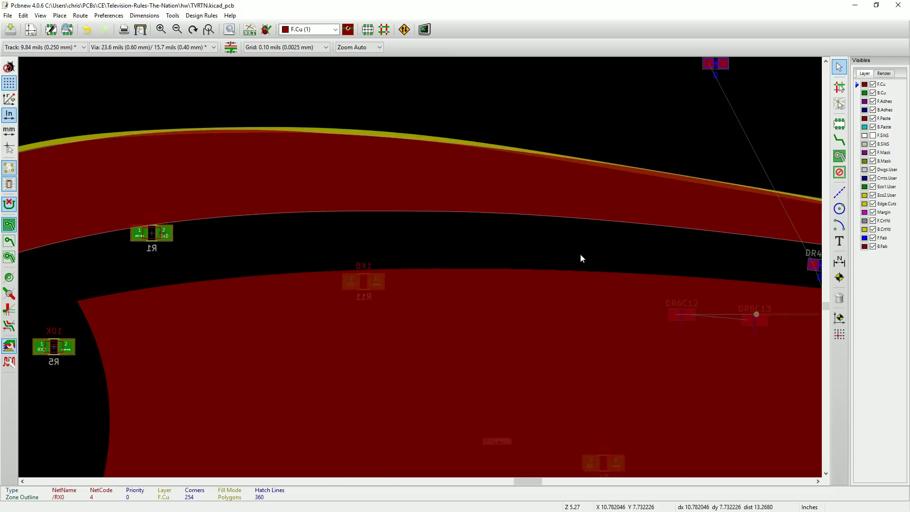
middle_drag(138, 239, 271, 235)
scroll(424, 270, down, 3)
middle_drag(559, 286, 504, 248)
click(585, 325)
Step: Try removing the locked CU*** artwork footprint on F.Cu from the board
scroll(422, 274, up, 3)
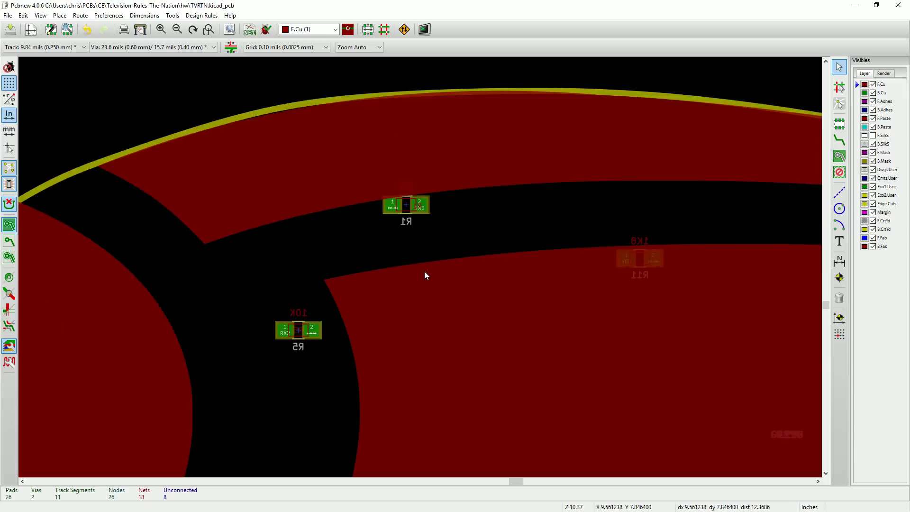
click(391, 277)
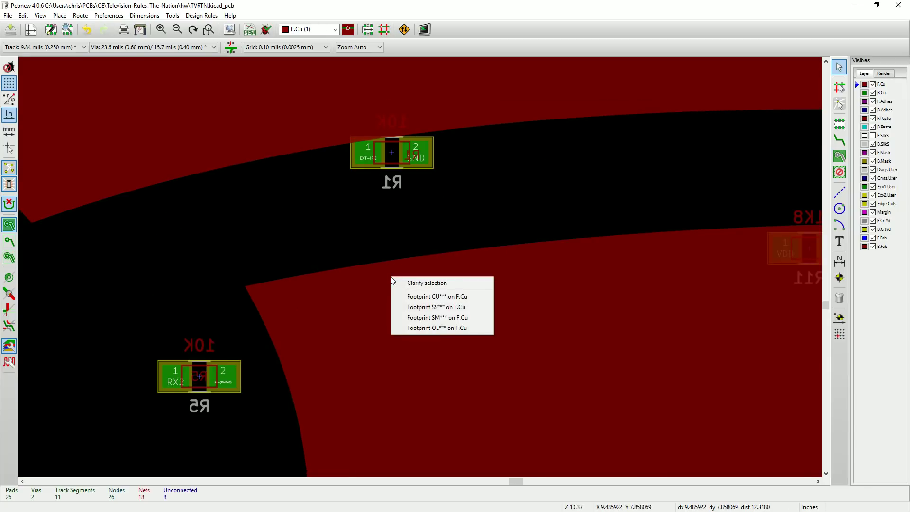
click(428, 297)
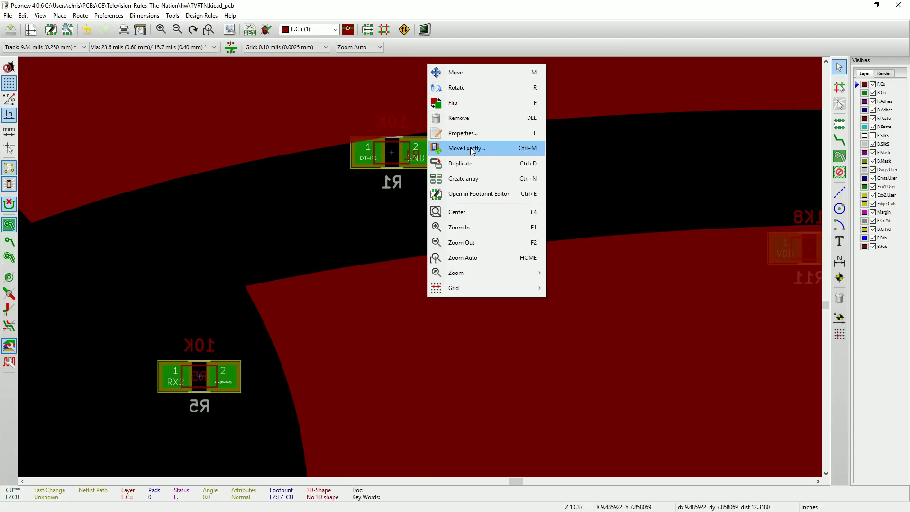
click(465, 120)
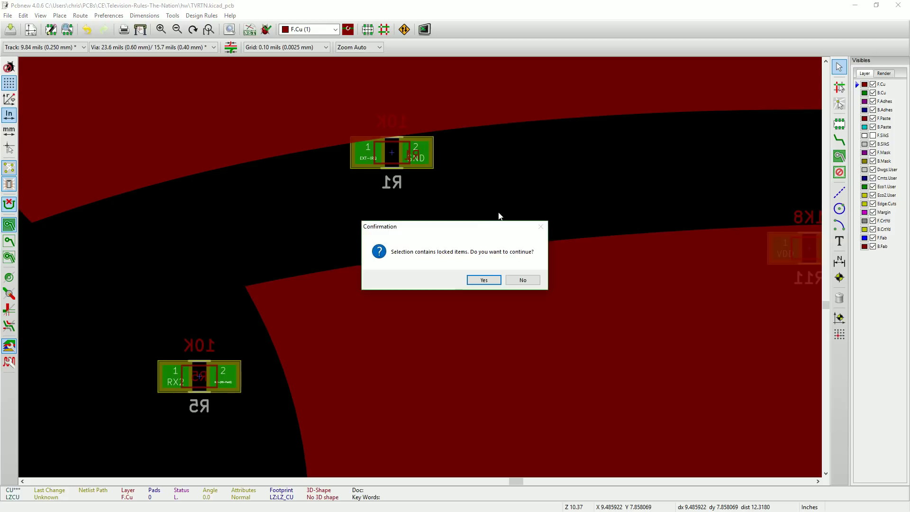
click(484, 280)
Step: Undo the removal of the CU*** artwork footprint
scroll(426, 272, down, 4)
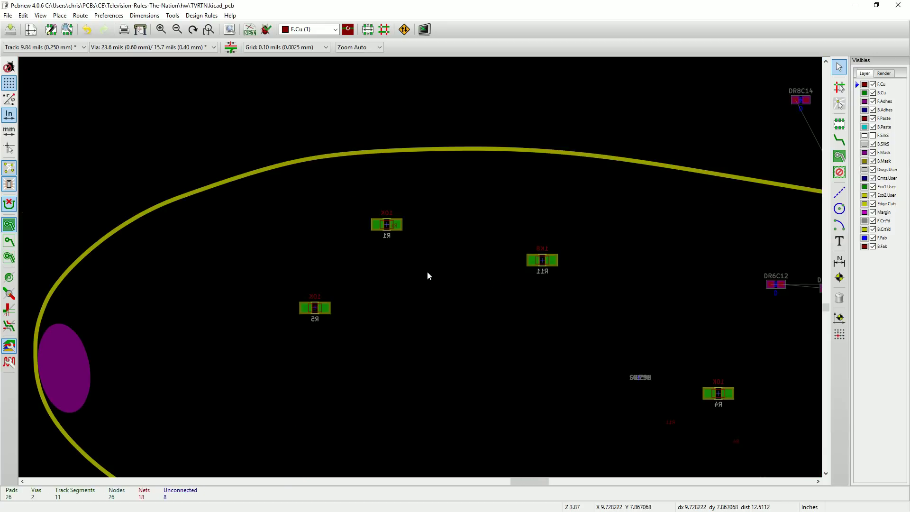
scroll(427, 271, down, 3)
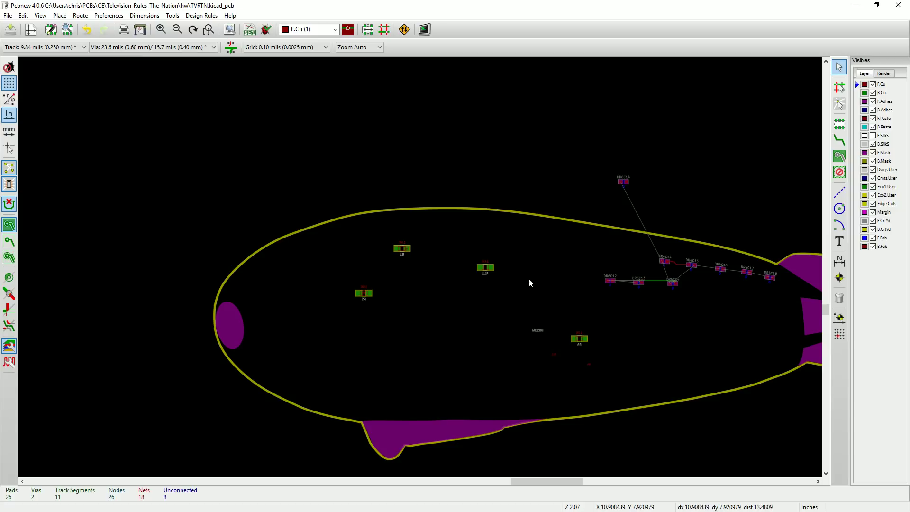
middle_drag(529, 279, 446, 208)
key(b)
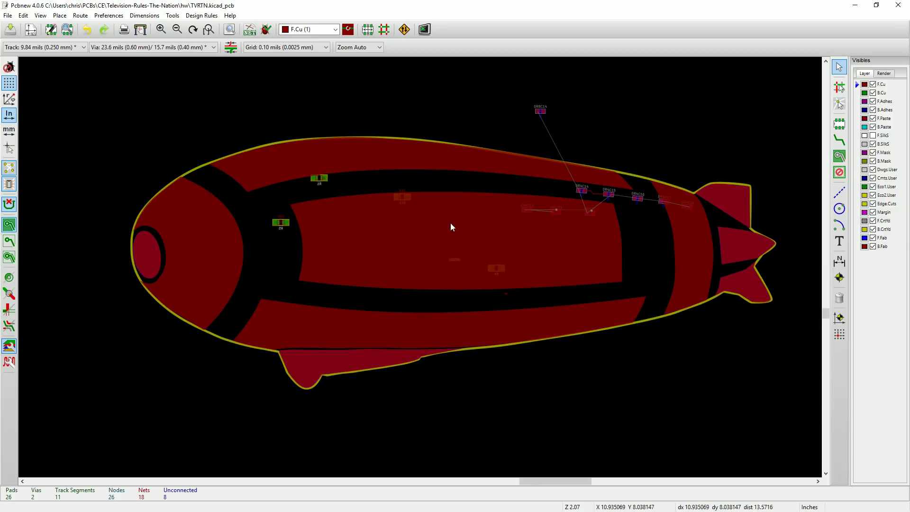
Step: Remove the CU*** footprint on F.Cu again, including its locked items
click(609, 315)
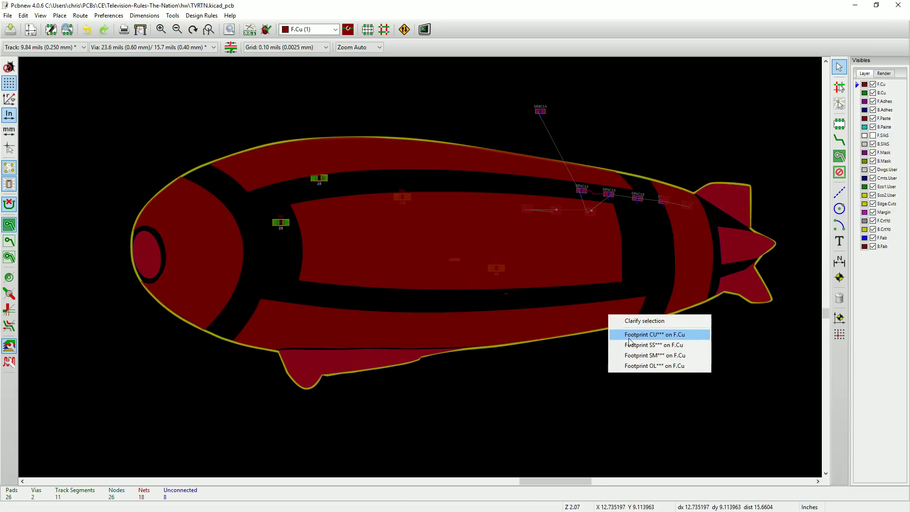
click(629, 338)
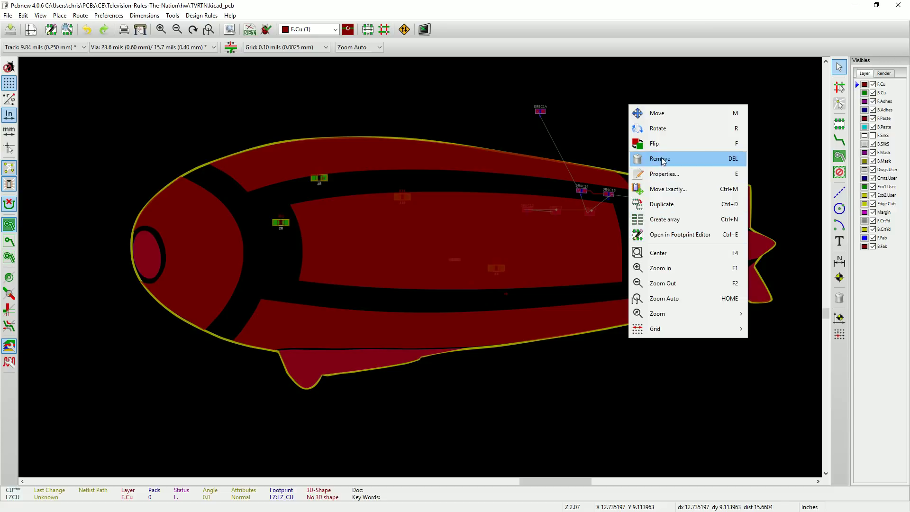
click(638, 159)
click(483, 280)
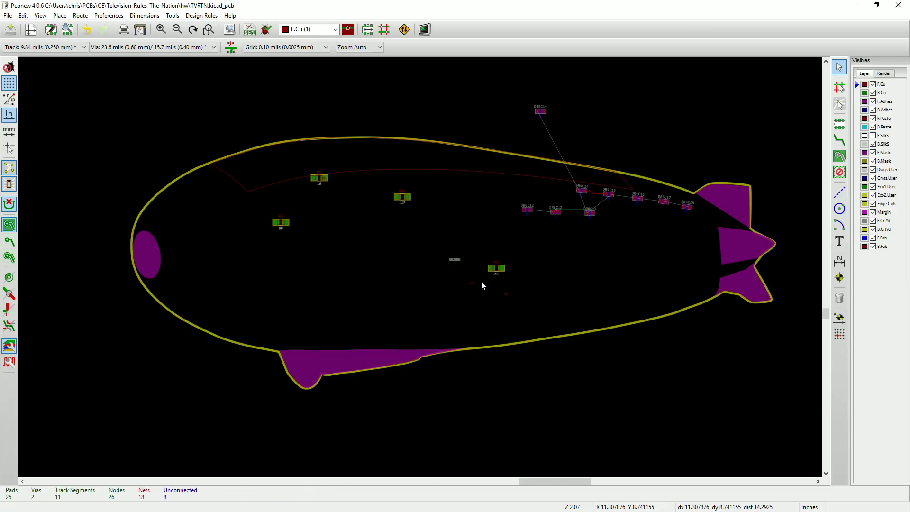
Step: Try to fill only the /RX0 copper zone along the airship's upper edge on F.Cu
scroll(425, 273, up, 3)
scroll(391, 237, up, 3)
scroll(561, 175, down, 4)
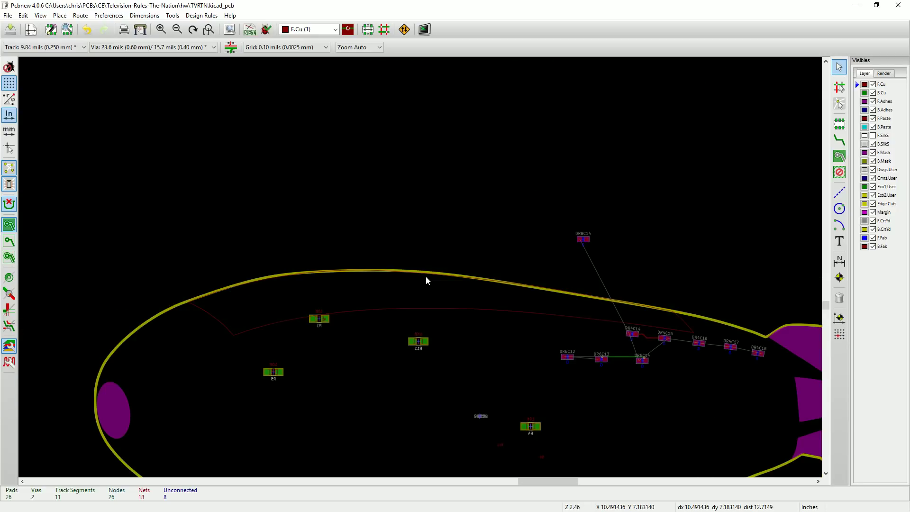
scroll(426, 317, down, 2)
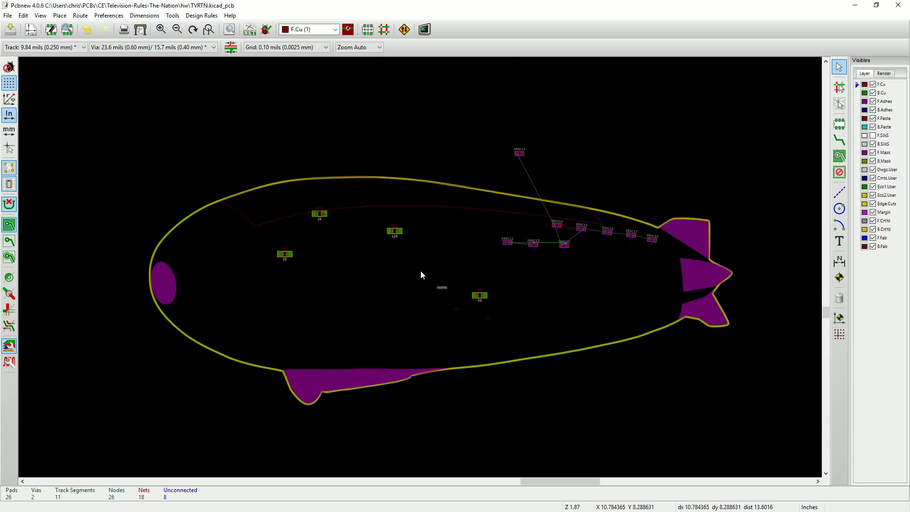
right_click(406, 197)
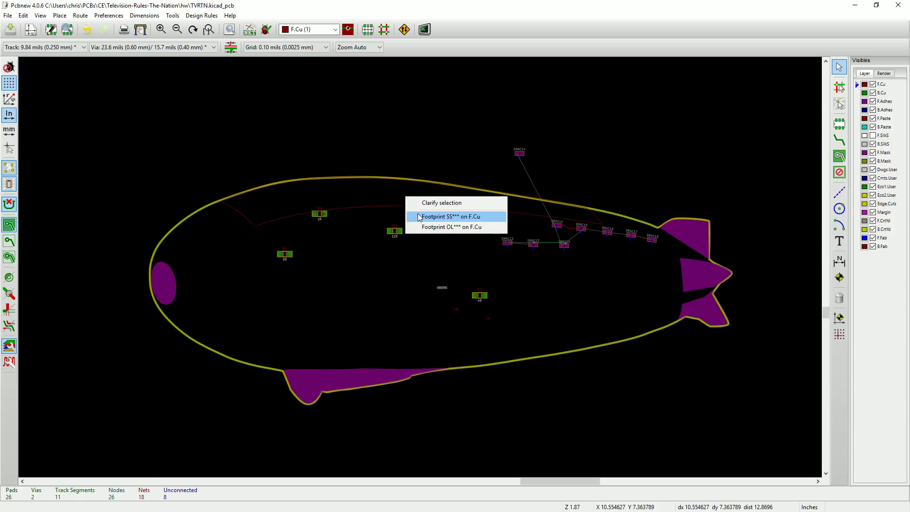
click(405, 210)
click(404, 208)
right_click(406, 204)
click(403, 207)
click(401, 206)
scroll(401, 210, up, 5)
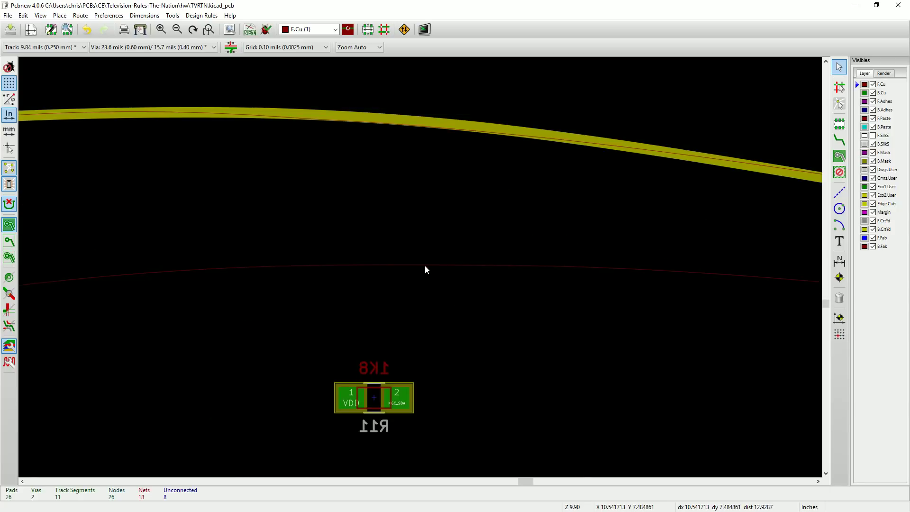
right_click(425, 266)
click(439, 305)
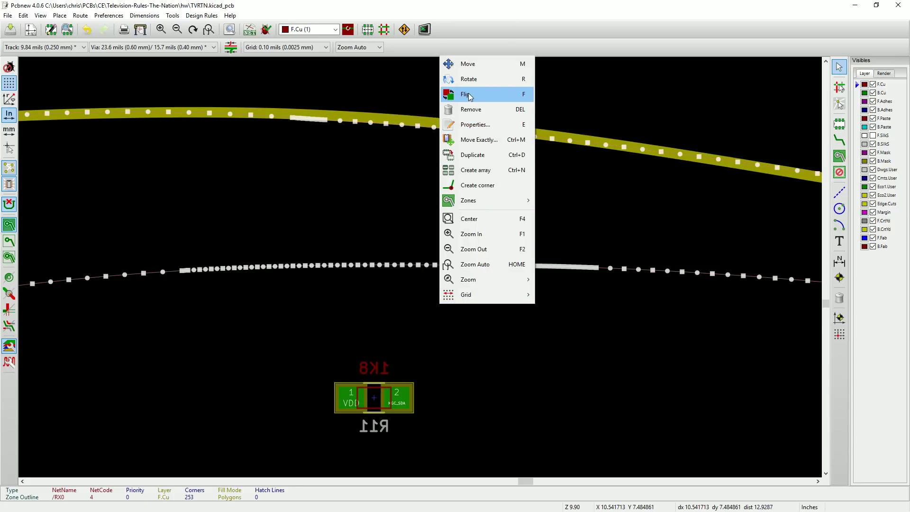
mouse_move(482, 199)
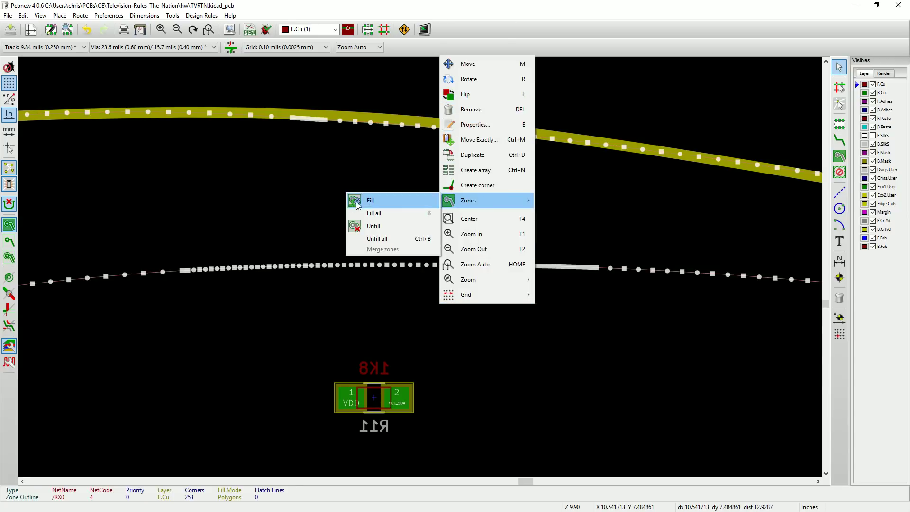
click(363, 204)
scroll(423, 284, down, 5)
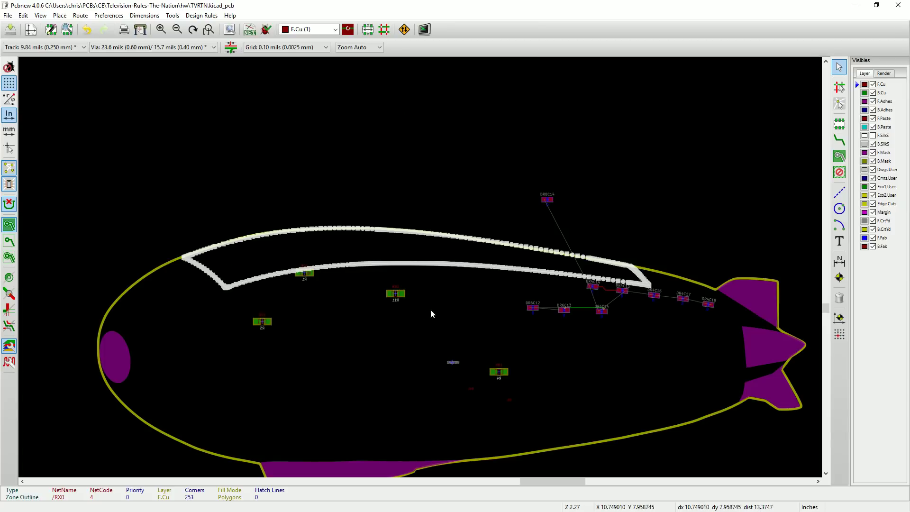
Step: Try to move resistor R1 up into the copper zone area, and undo the accidental shift of the zone outline
scroll(431, 294, up, 2)
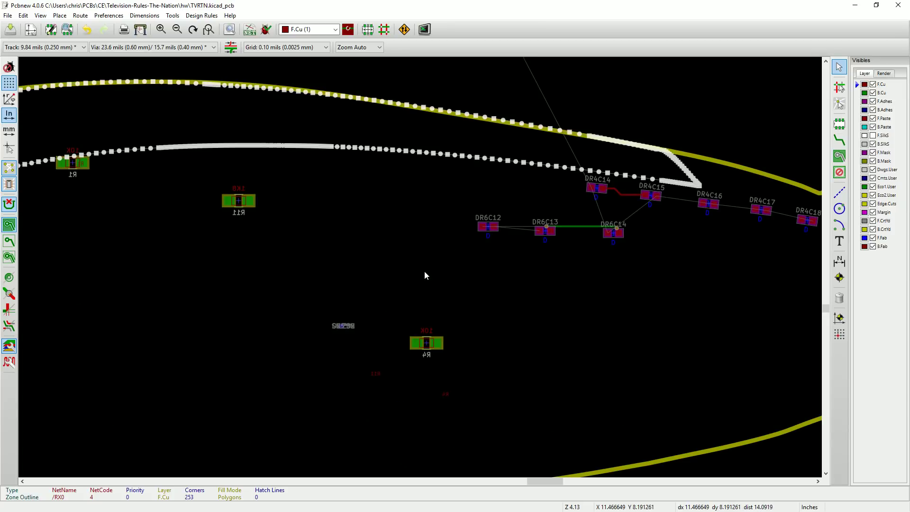
scroll(471, 249, up, 3)
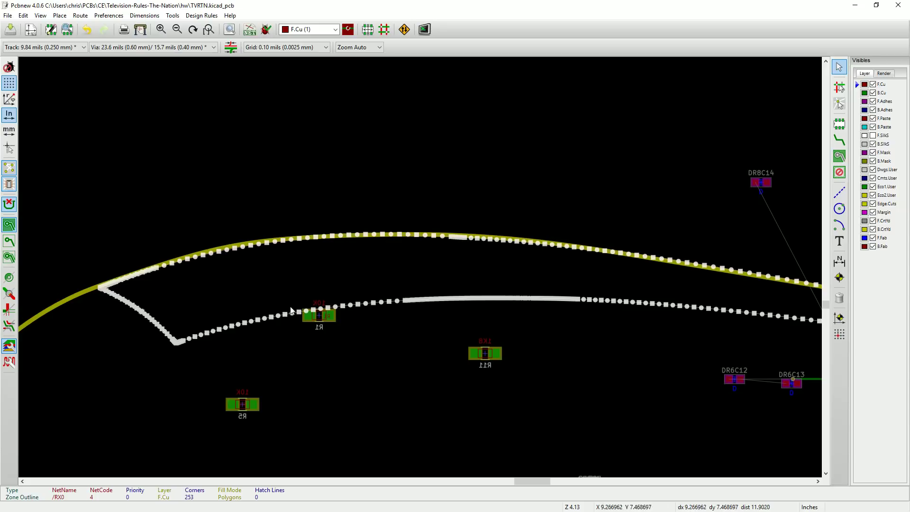
scroll(425, 271, up, 2)
middle_drag(534, 175, 516, 231)
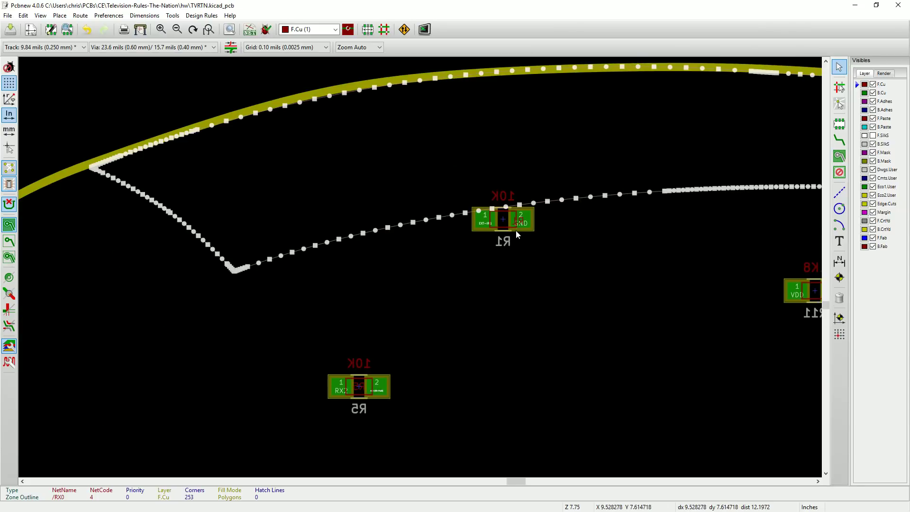
scroll(517, 230, up, 2)
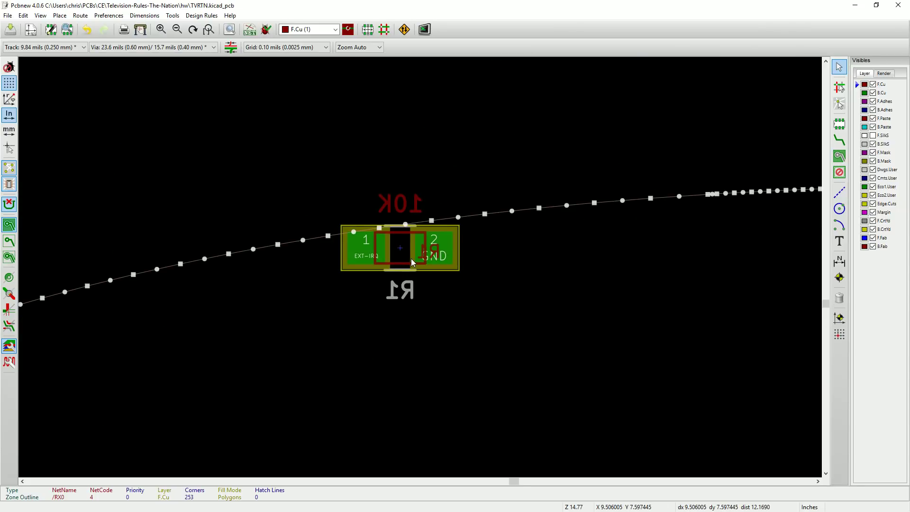
drag(411, 259, 387, 209)
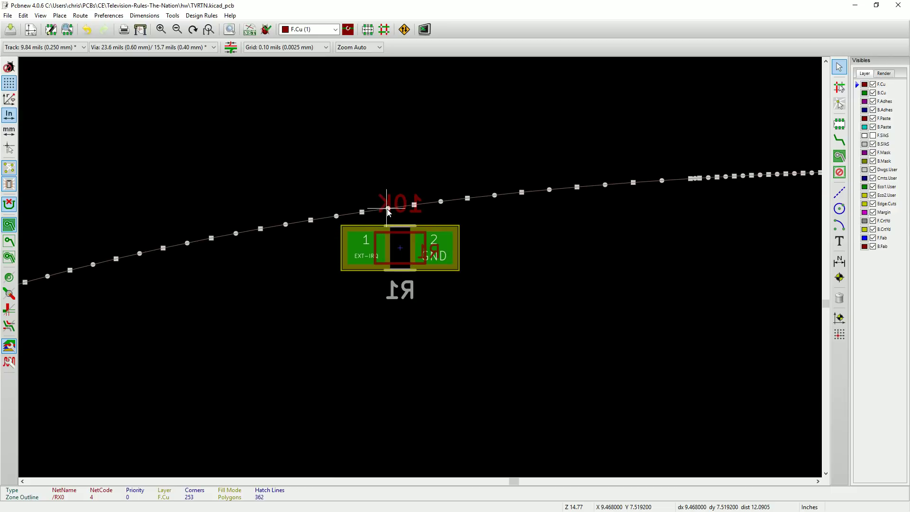
click(388, 209)
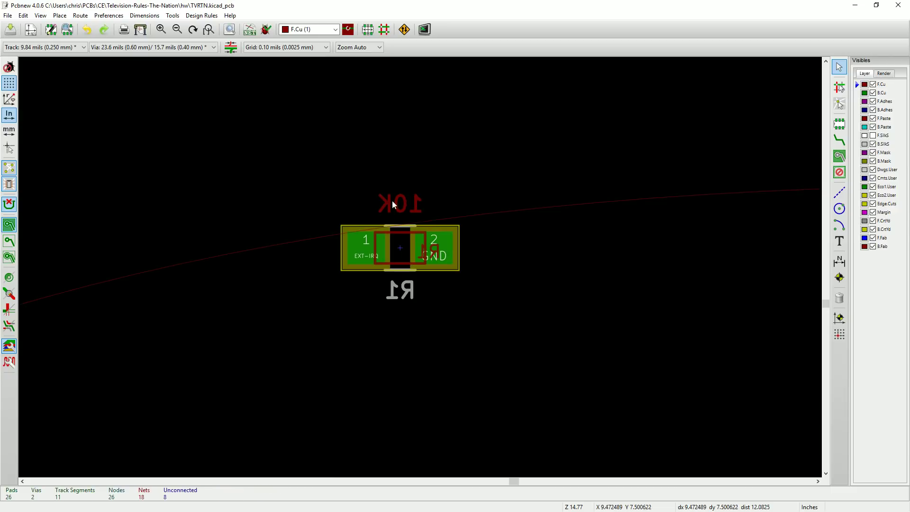
Step: Assign the upper copper zone on F.Cu to the GND net in its zone properties
right_click(510, 223)
click(507, 216)
right_click(502, 206)
key(Escape)
right_click(502, 207)
click(511, 219)
double_click(516, 212)
click(540, 252)
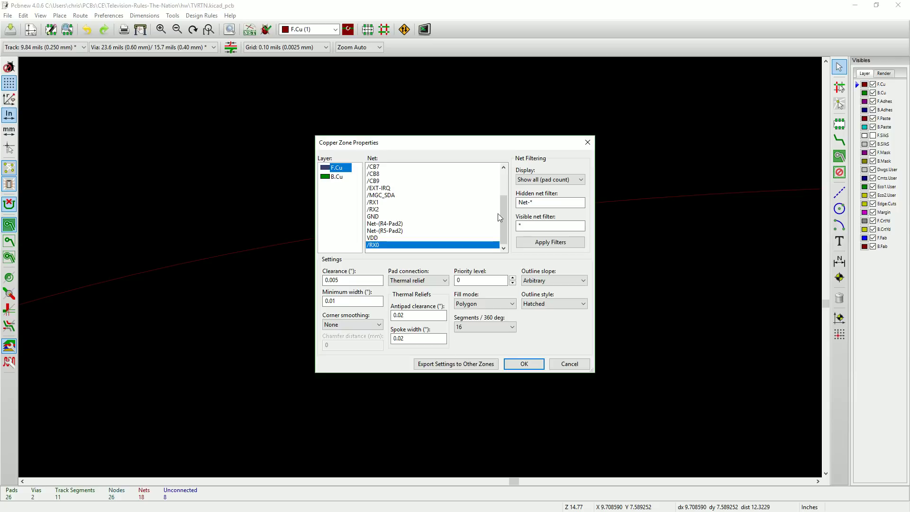
scroll(502, 213, up, 2)
scroll(501, 208, down, 2)
click(384, 217)
click(514, 368)
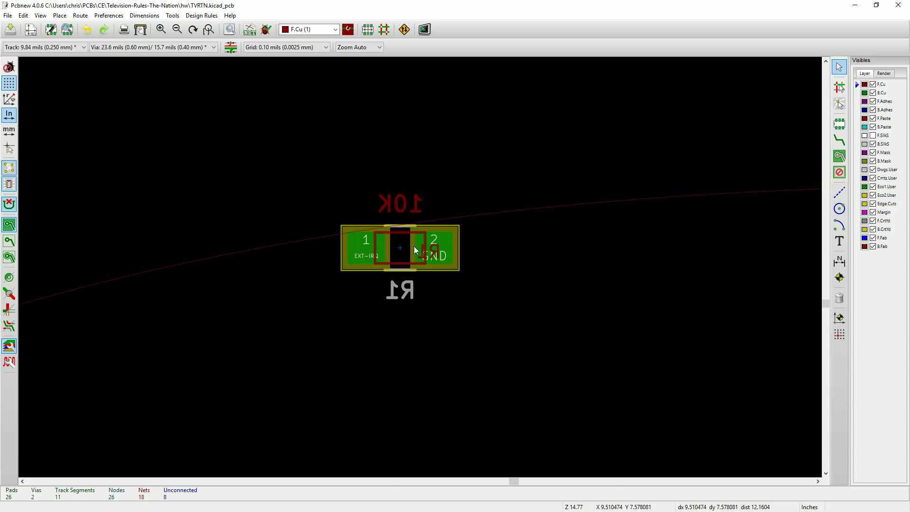
Step: Flip resistor R1 to the front side and place it inside the upper copper zone
key(m)
key(f)
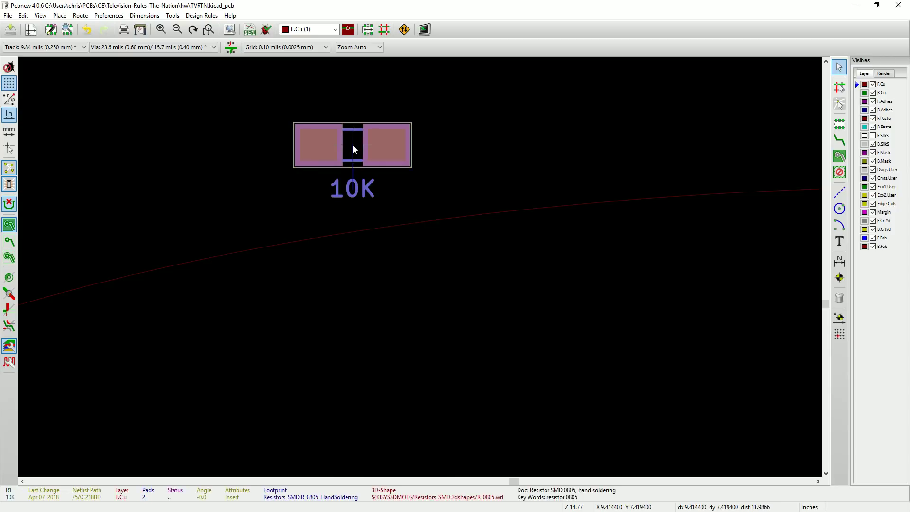
click(354, 149)
Step: Fill all copper zones on the board and inspect the thermal relief at R1's GND pad
scroll(402, 133, down, 5)
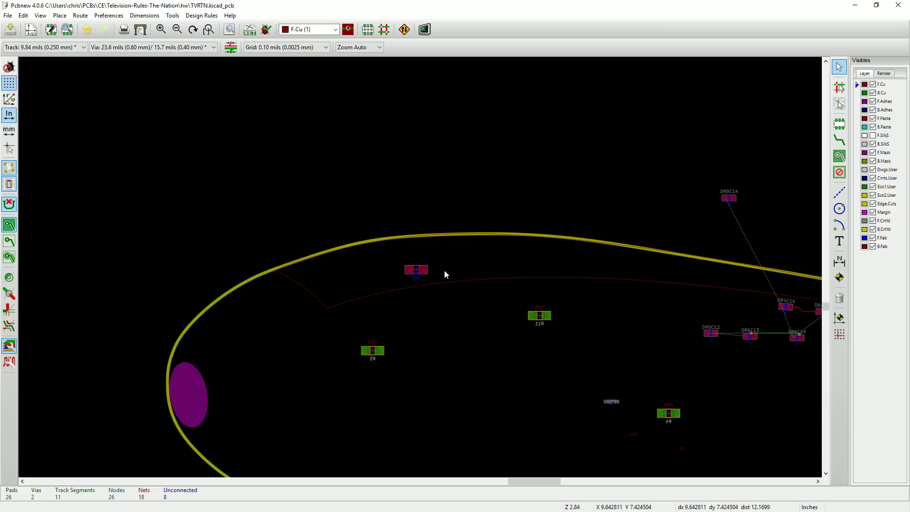
key(b)
scroll(422, 272, up, 3)
scroll(425, 271, up, 6)
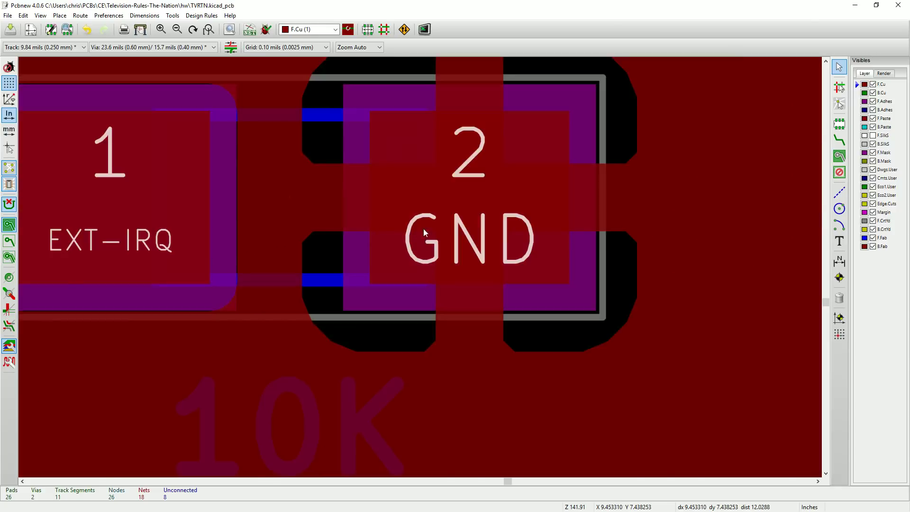
Step: Hide the F.Mask layer to examine the zone's clearance around R1's EXT-IRQ and GND pads
scroll(425, 272, down, 2)
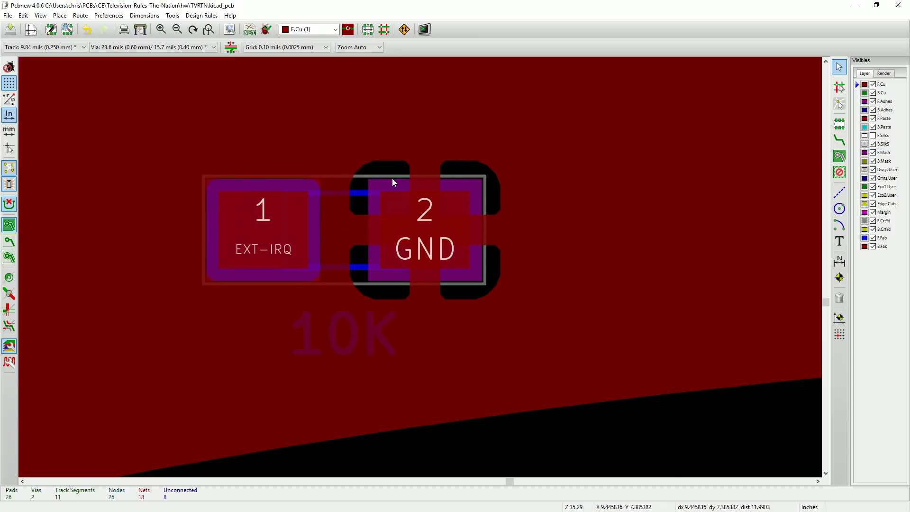
scroll(425, 273, up, 2)
scroll(425, 272, down, 3)
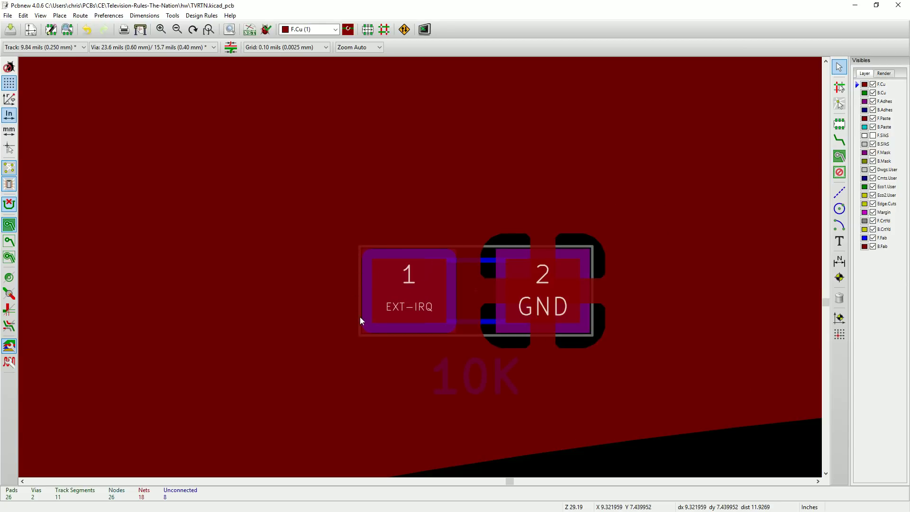
click(874, 153)
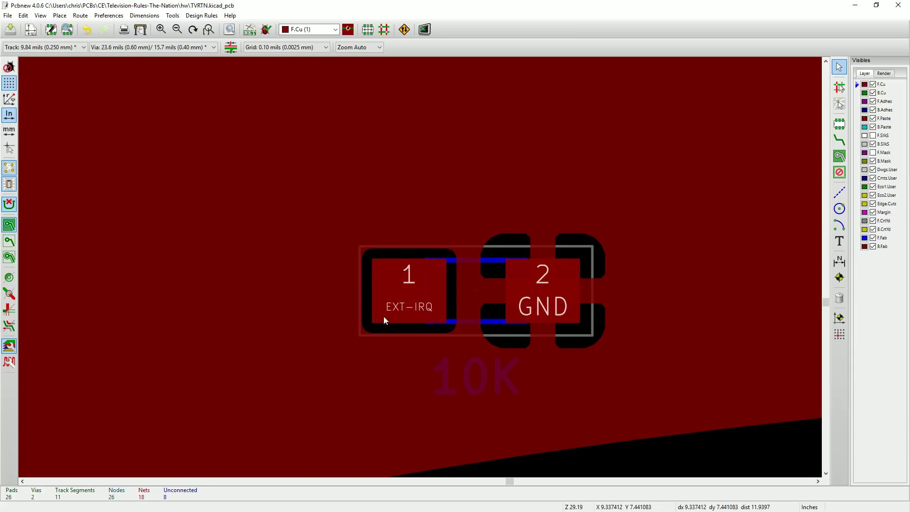
scroll(379, 319, down, 2)
scroll(425, 271, down, 1)
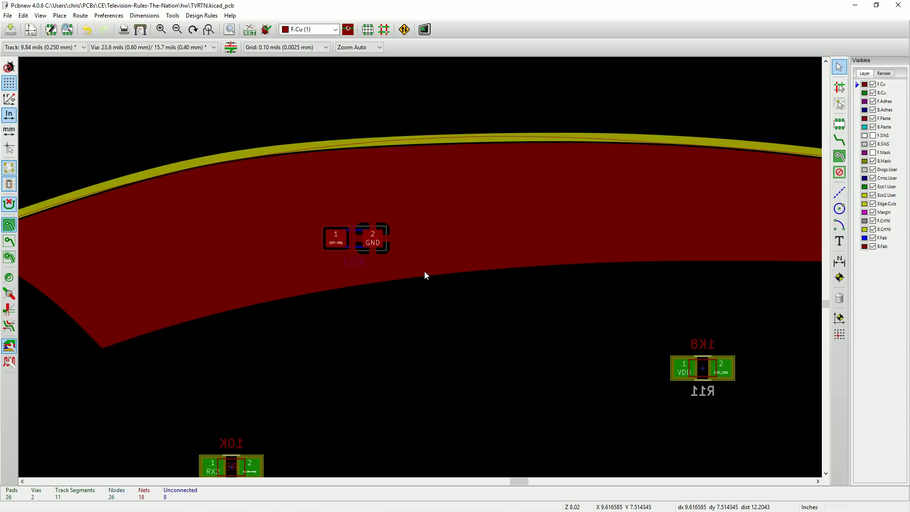